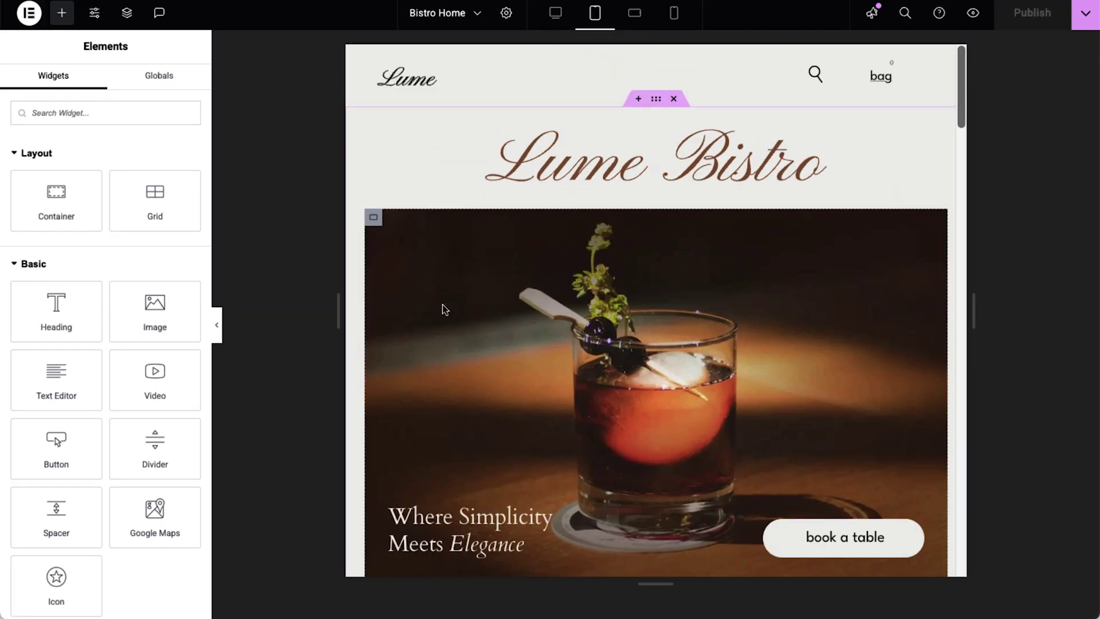
# Preview the takeaway section at mobile landscape and phone widths, scrolling through the page
pyautogui.scroll(-15, 446, 309)
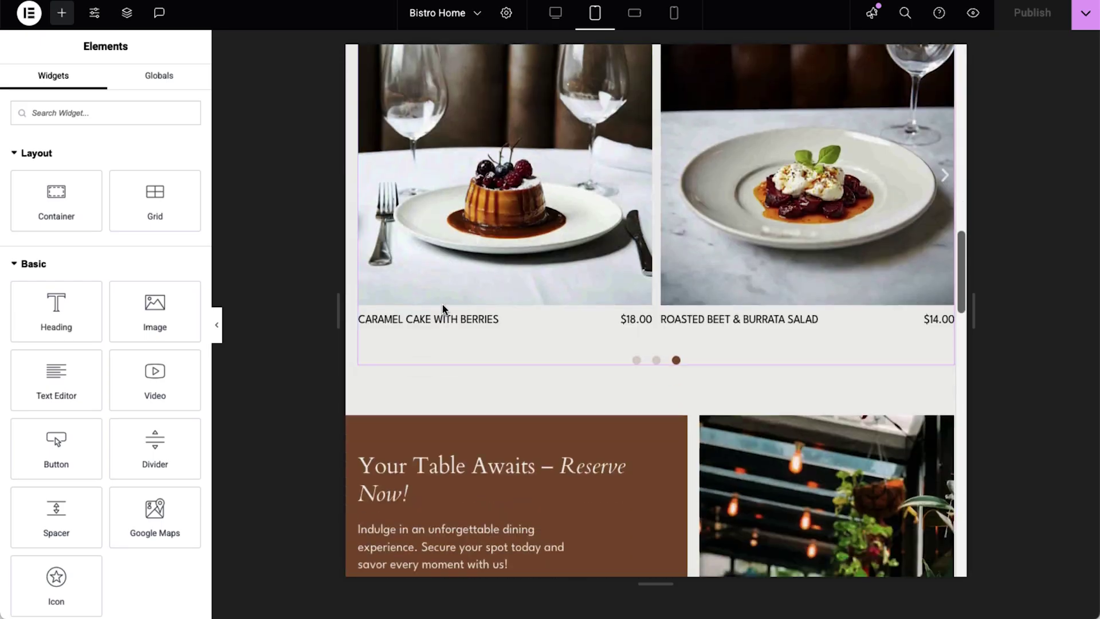
pyautogui.click(634, 14)
pyautogui.scroll(-15, 469, 417)
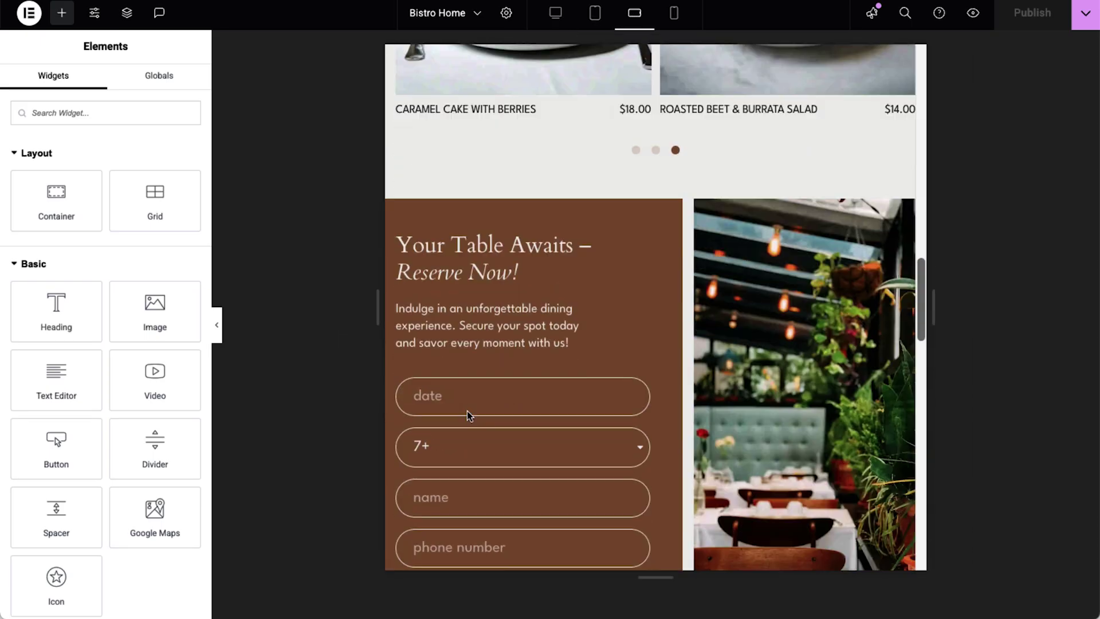
pyautogui.click(674, 14)
pyautogui.scroll(-8, 572, 304)
pyautogui.scroll(-10, 572, 304)
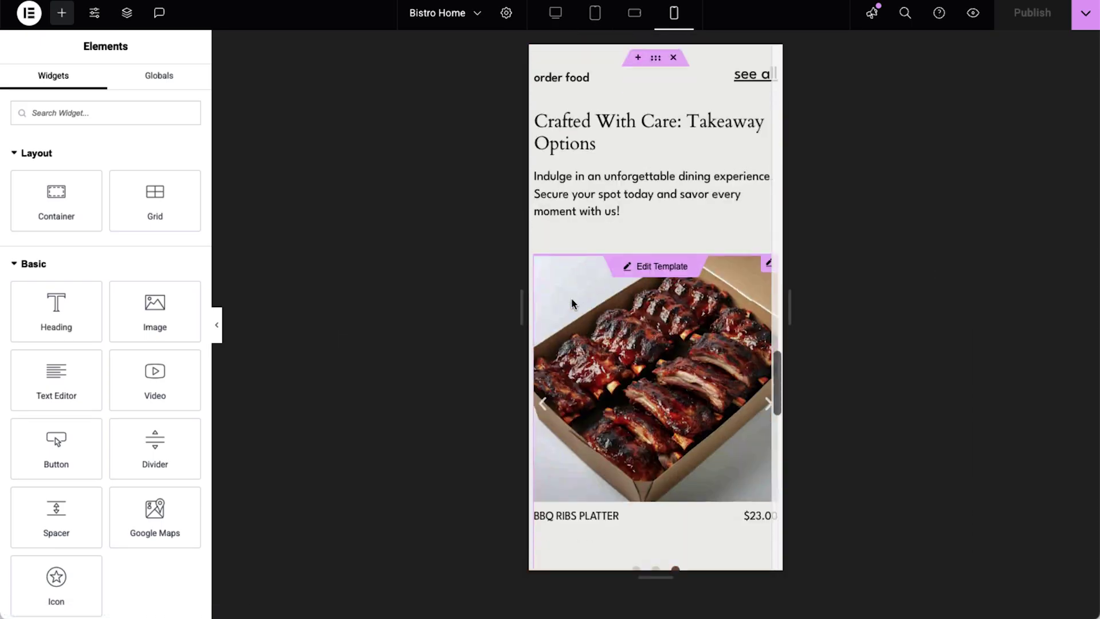
# Set the takeaway text to 16 px on tablet and compare it at mobile landscape and phone sizes
pyautogui.write('16')
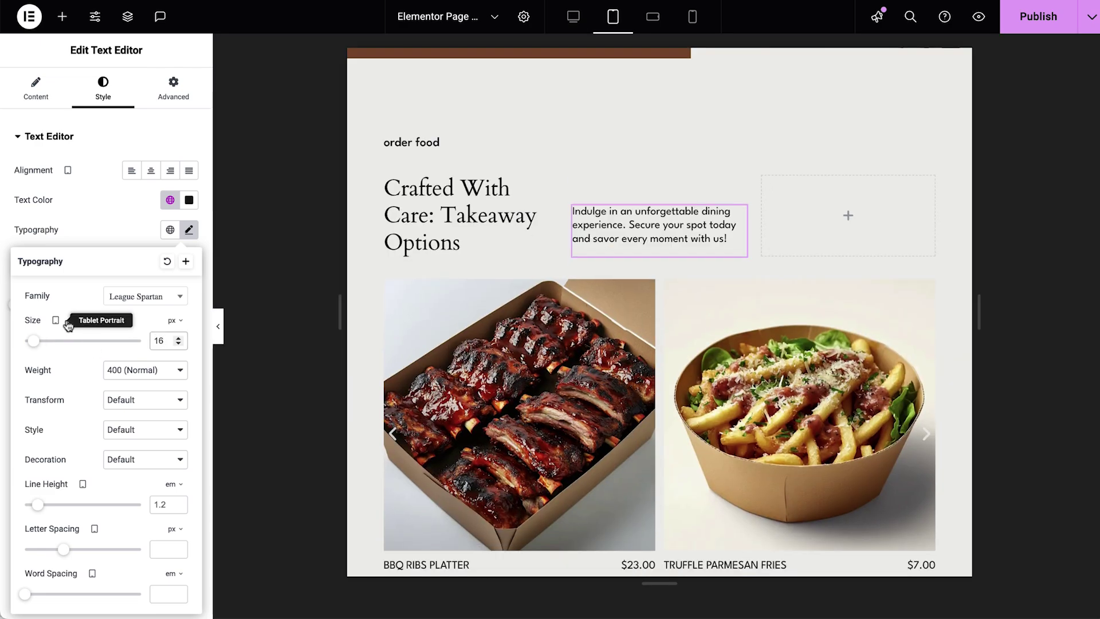
pyautogui.click(55, 367)
pyautogui.click(55, 382)
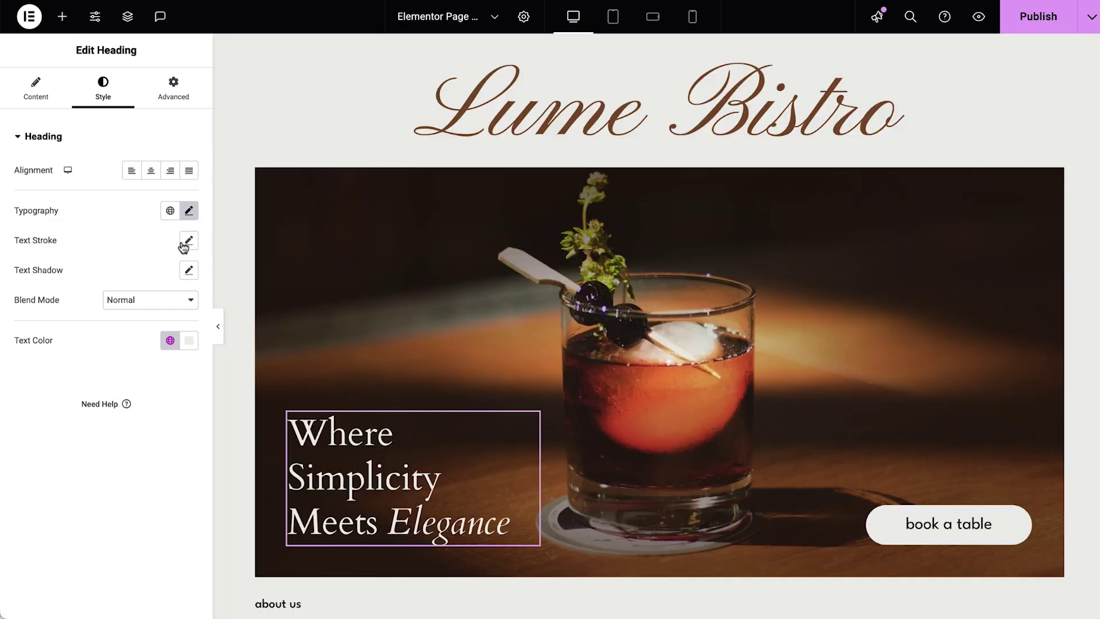
pyautogui.click(189, 211)
pyautogui.click(170, 212)
# Preview the global Primary font size on tablet and phone, then save the site settings
pyautogui.click(189, 201)
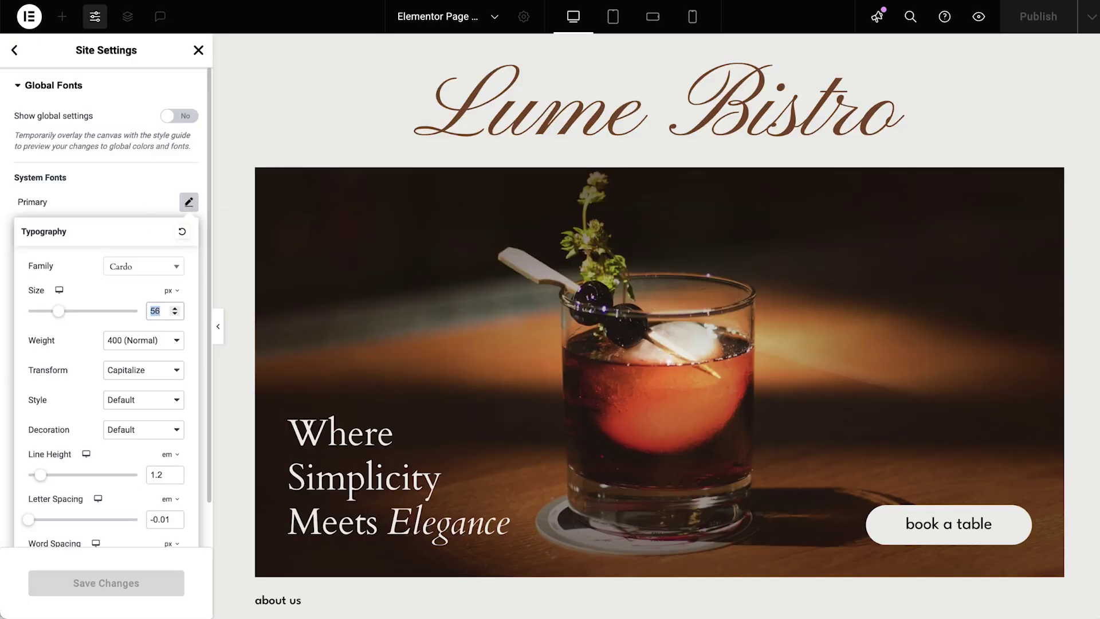
pyautogui.click(59, 311)
pyautogui.click(59, 290)
pyautogui.click(59, 354)
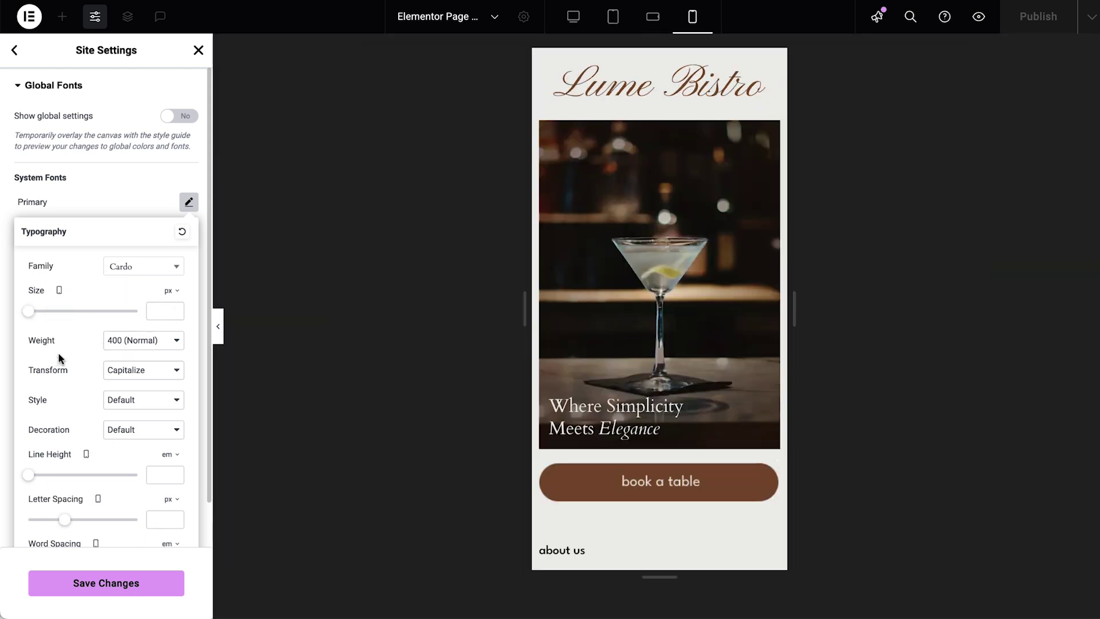
pyautogui.click(126, 590)
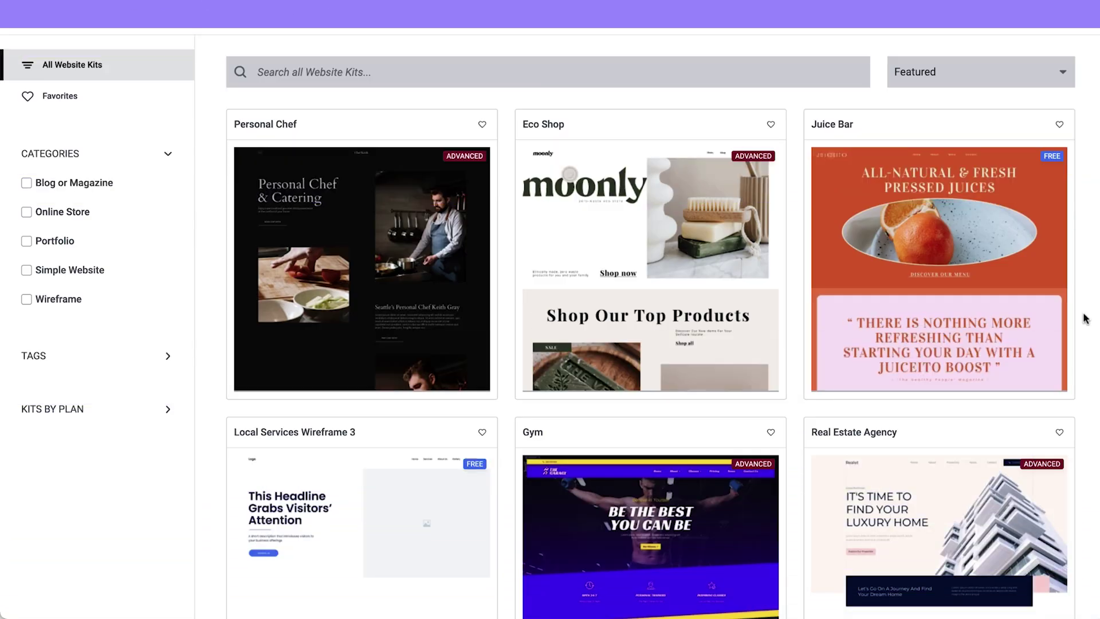
# Open the Italian Restaurant kit demo from the Kit Library and scroll through it
pyautogui.scroll(-5, 1082, 315)
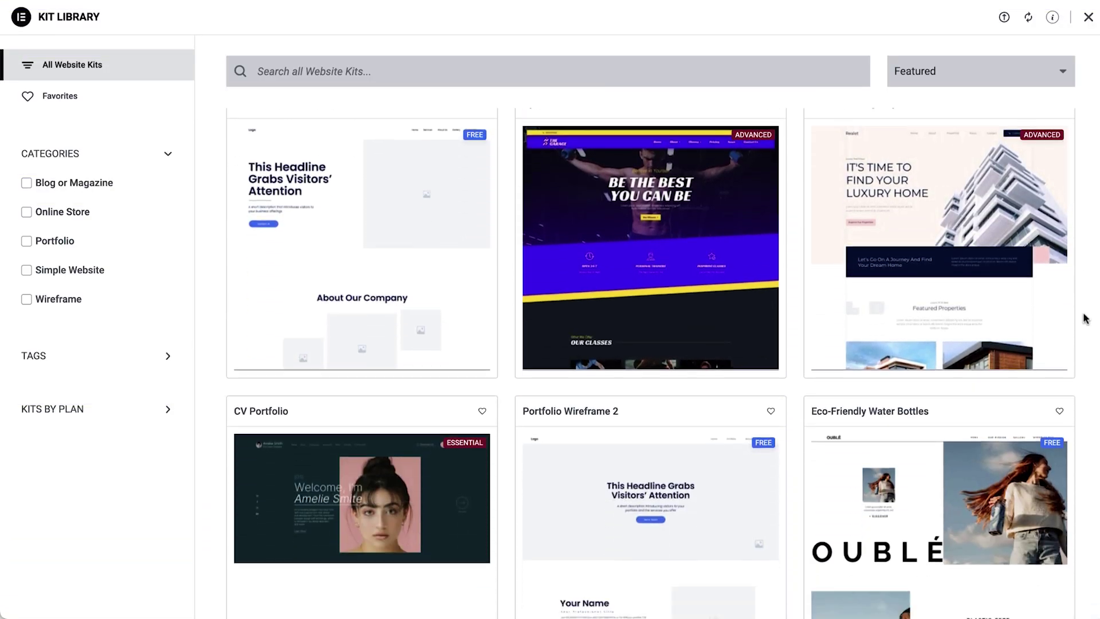
pyautogui.scroll(-9, 1083, 315)
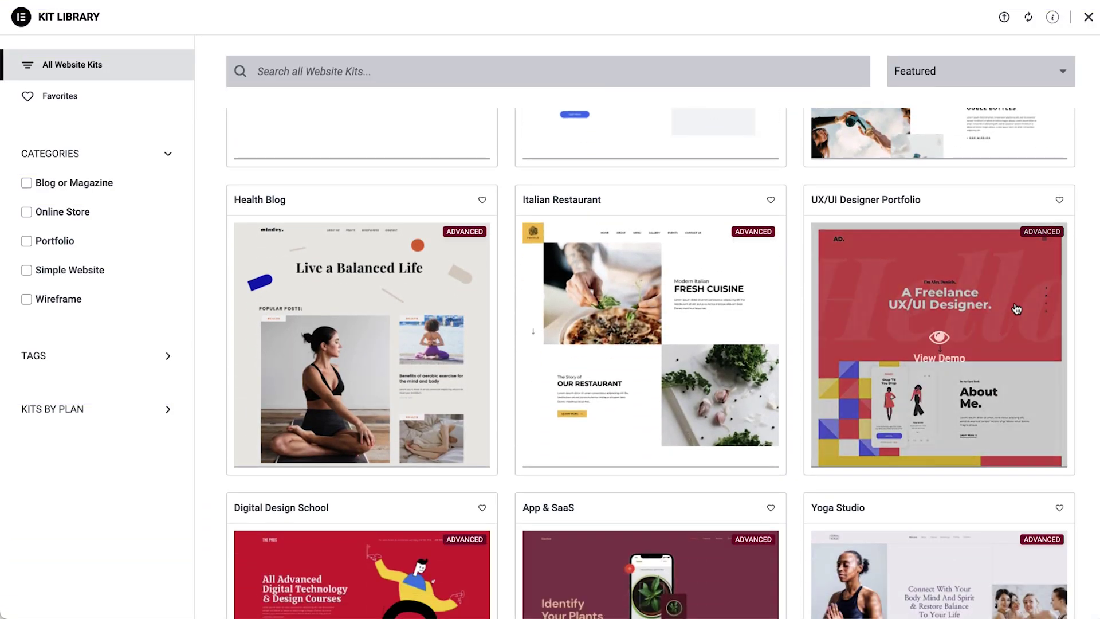
pyautogui.click(679, 386)
pyautogui.scroll(-12, 1049, 376)
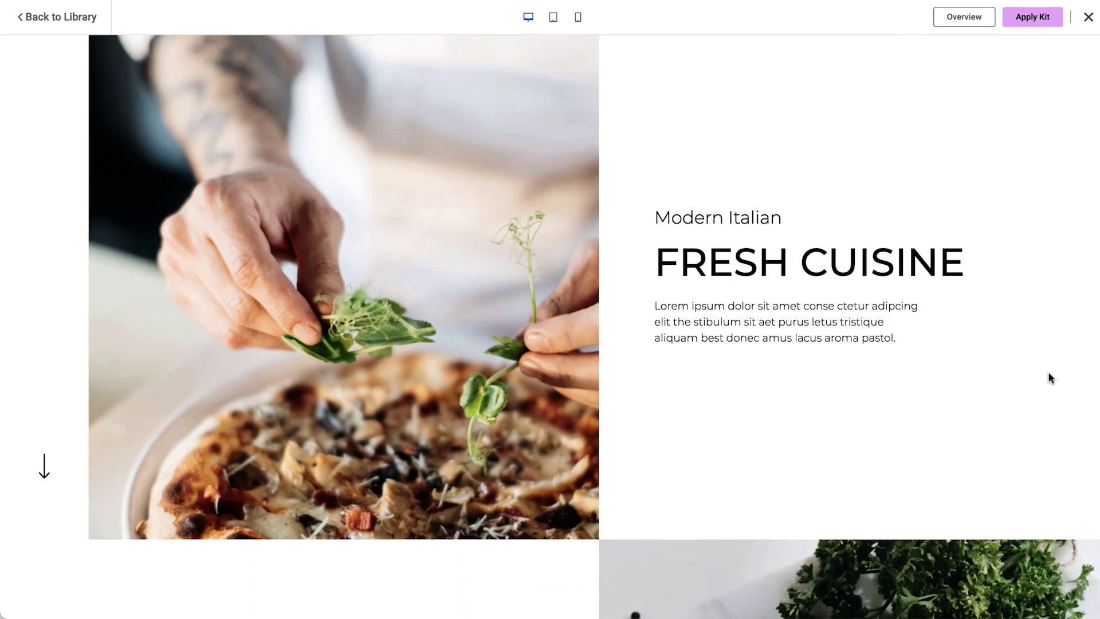
pyautogui.scroll(-14, 1049, 376)
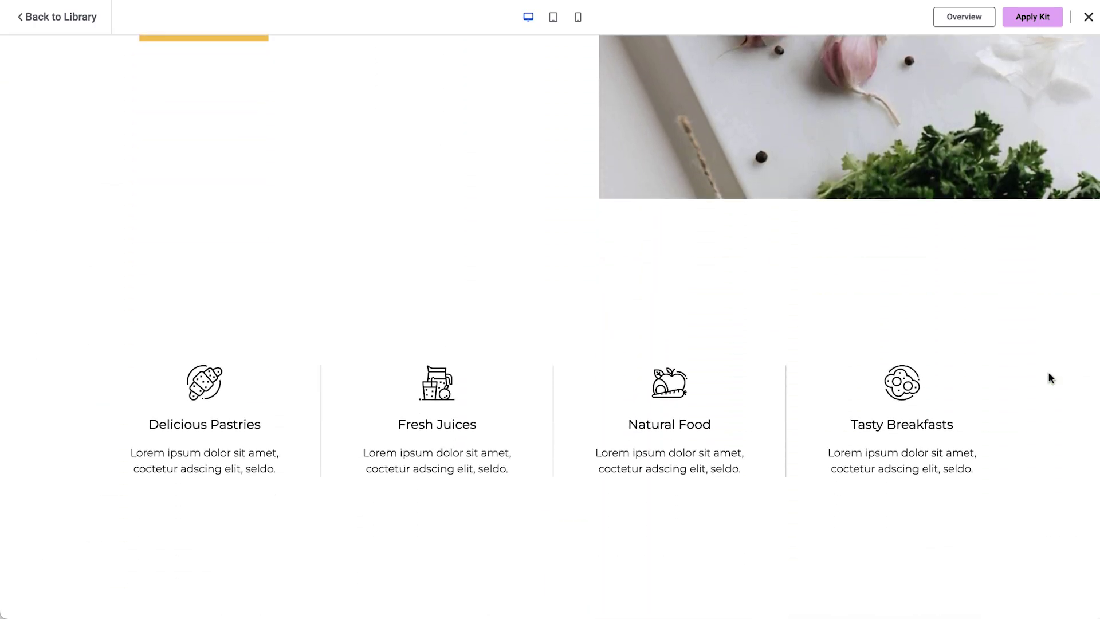
pyautogui.scroll(-14, 1049, 376)
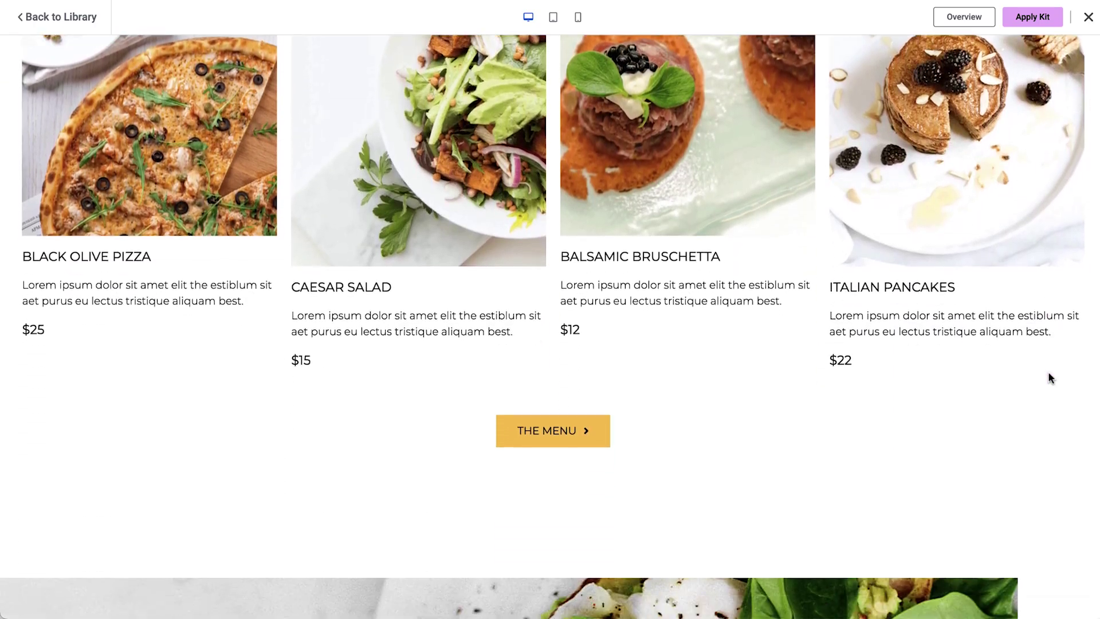
pyautogui.scroll(-12, 1049, 376)
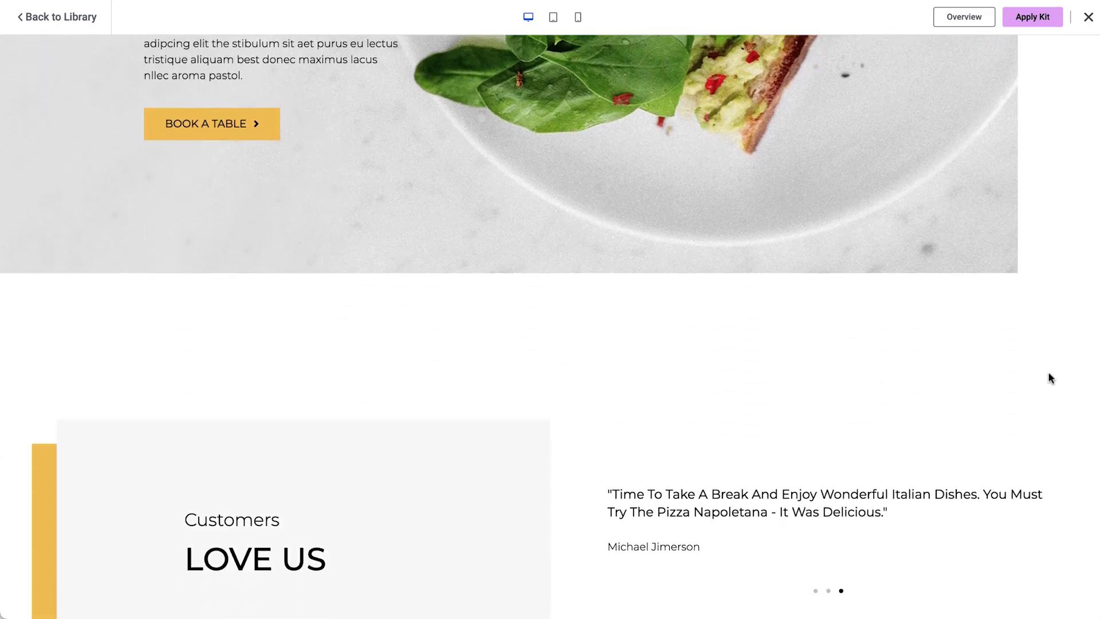
pyautogui.scroll(20, 1049, 376)
pyautogui.scroll(6, 1050, 377)
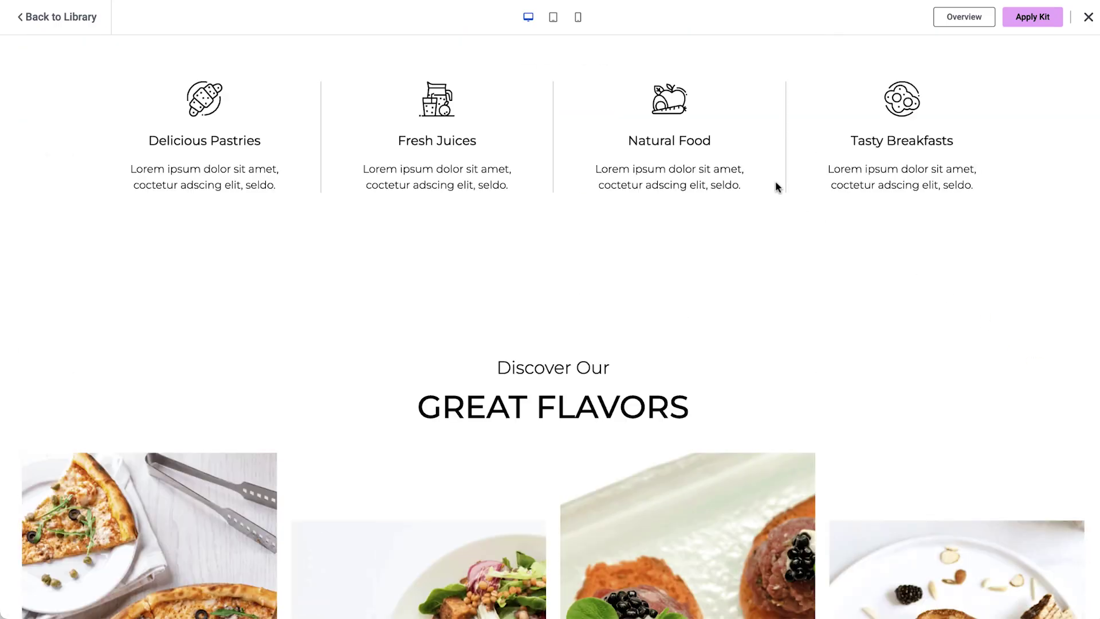
# Preview the Italian Restaurant demo at tablet and phone widths
pyautogui.click(553, 17)
pyautogui.scroll(-6, 615, 328)
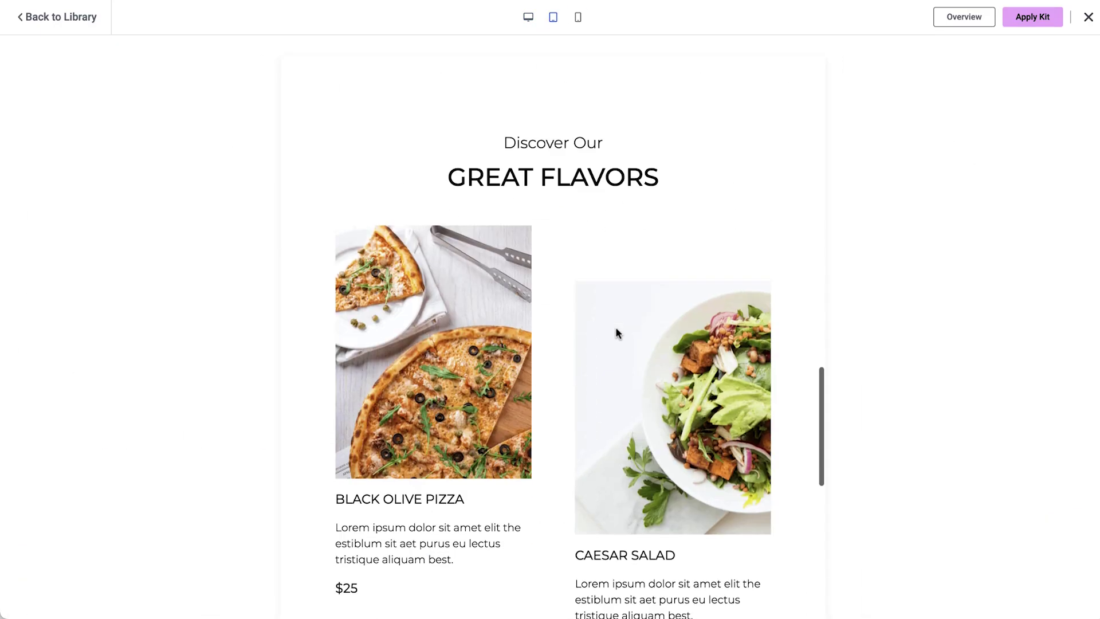
pyautogui.click(579, 17)
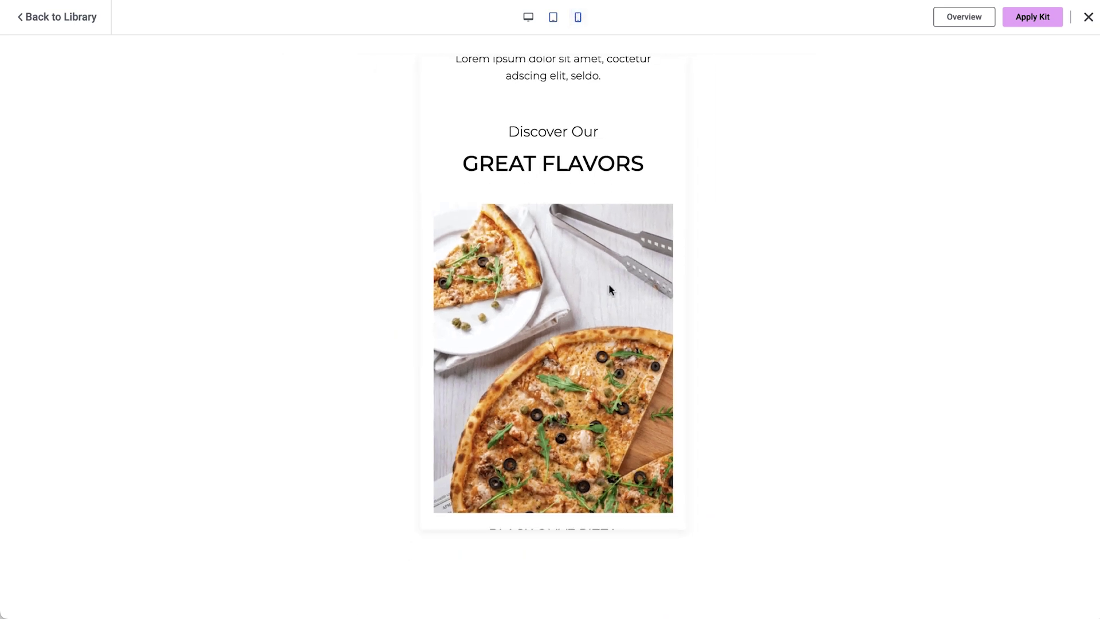
pyautogui.scroll(-12, 681, 231)
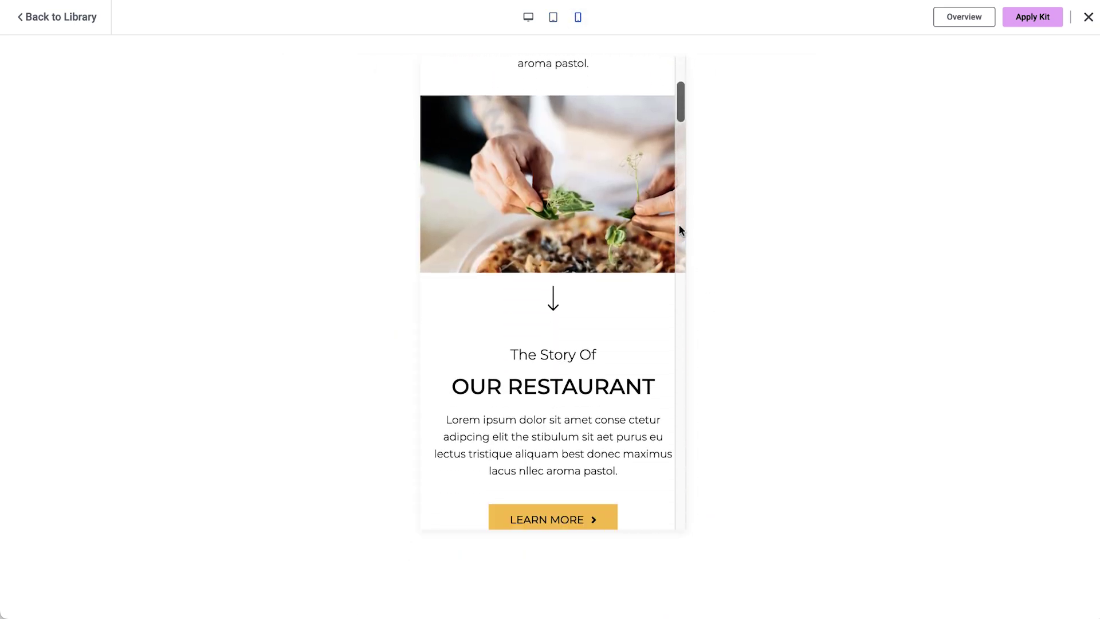
pyautogui.scroll(-10, 680, 231)
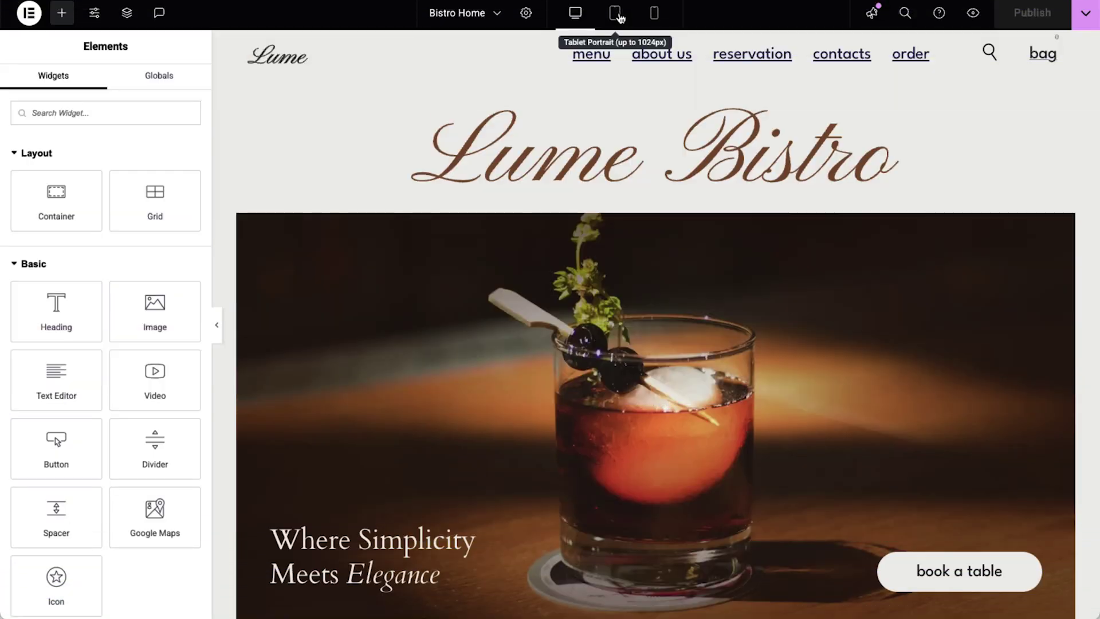
pyautogui.click(617, 15)
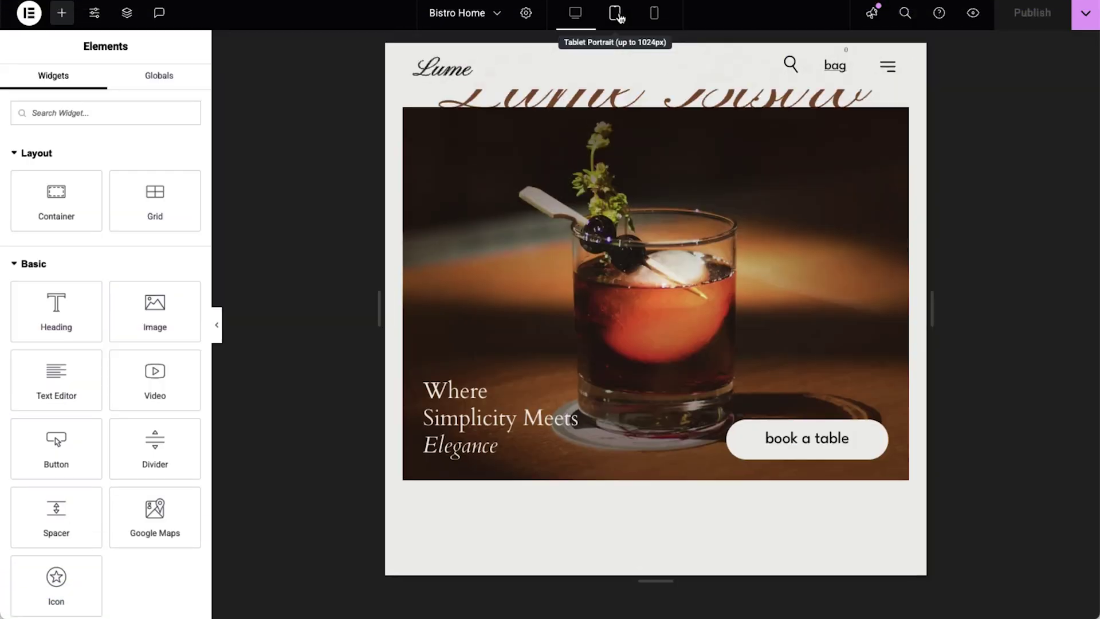
pyautogui.click(659, 22)
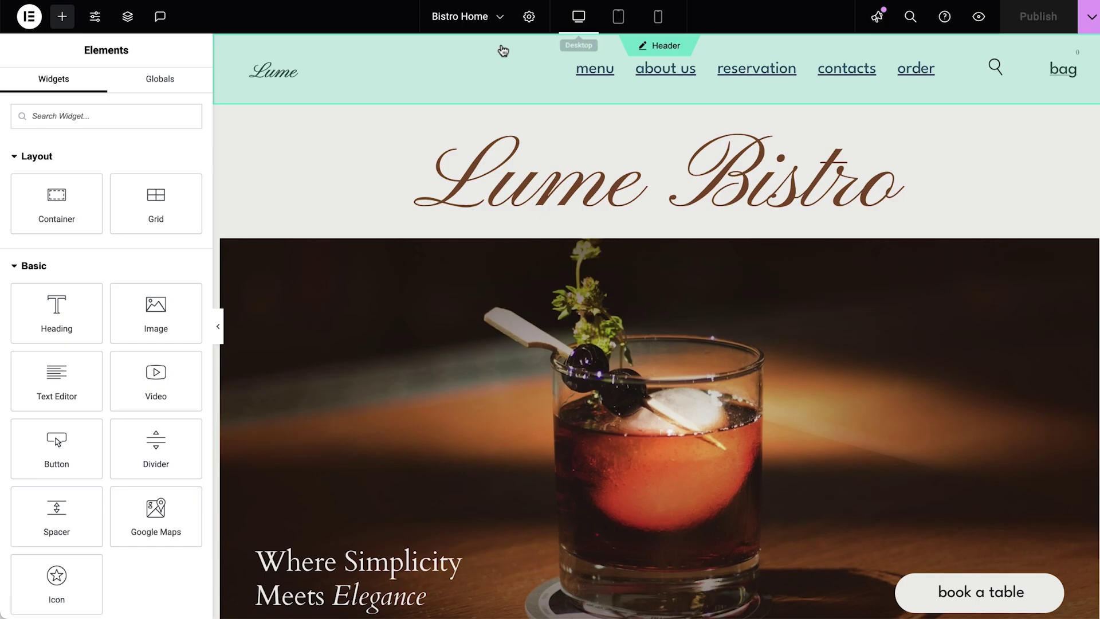
# Add Mobile Landscape to the active breakpoints under Site Settings > Layout > Breakpoints
pyautogui.click(95, 17)
pyautogui.click(182, 481)
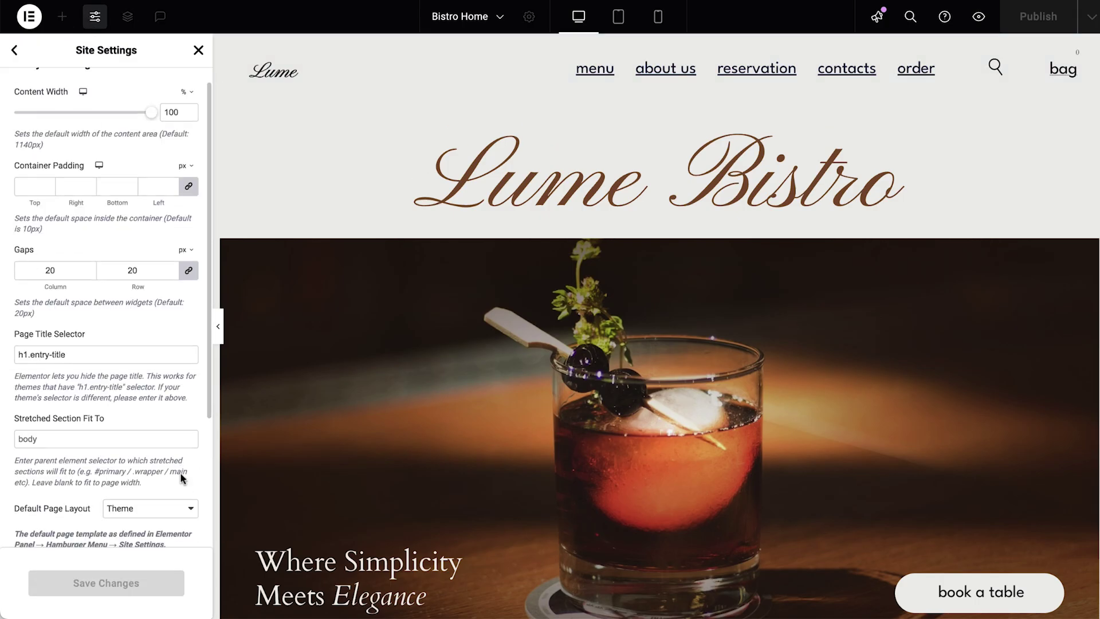
pyautogui.scroll(-5, 165, 458)
pyautogui.click(131, 437)
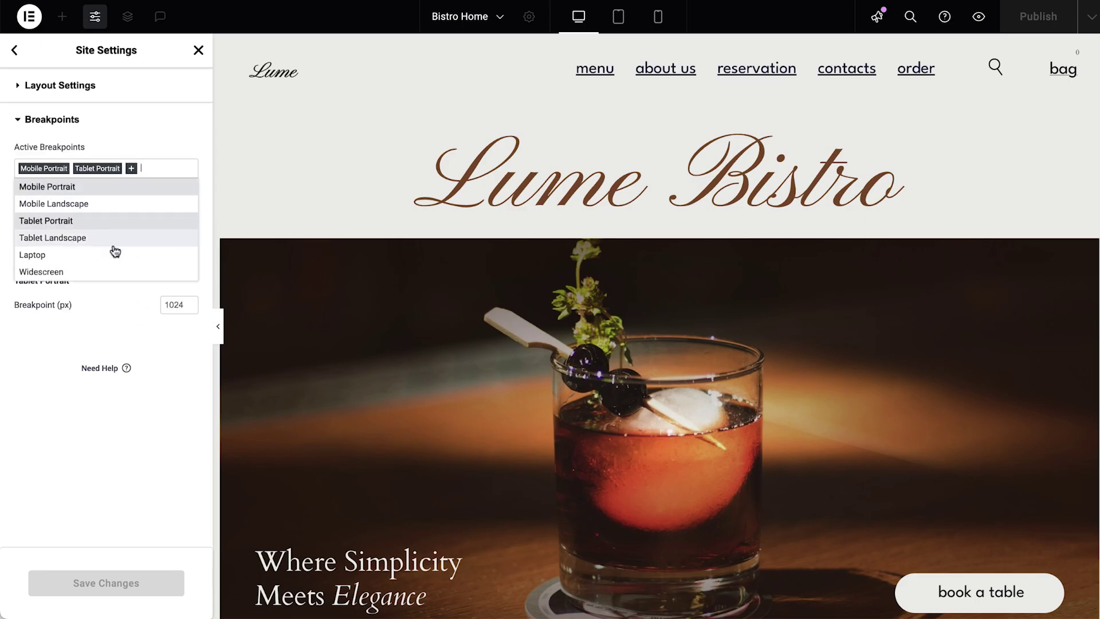
pyautogui.click(122, 204)
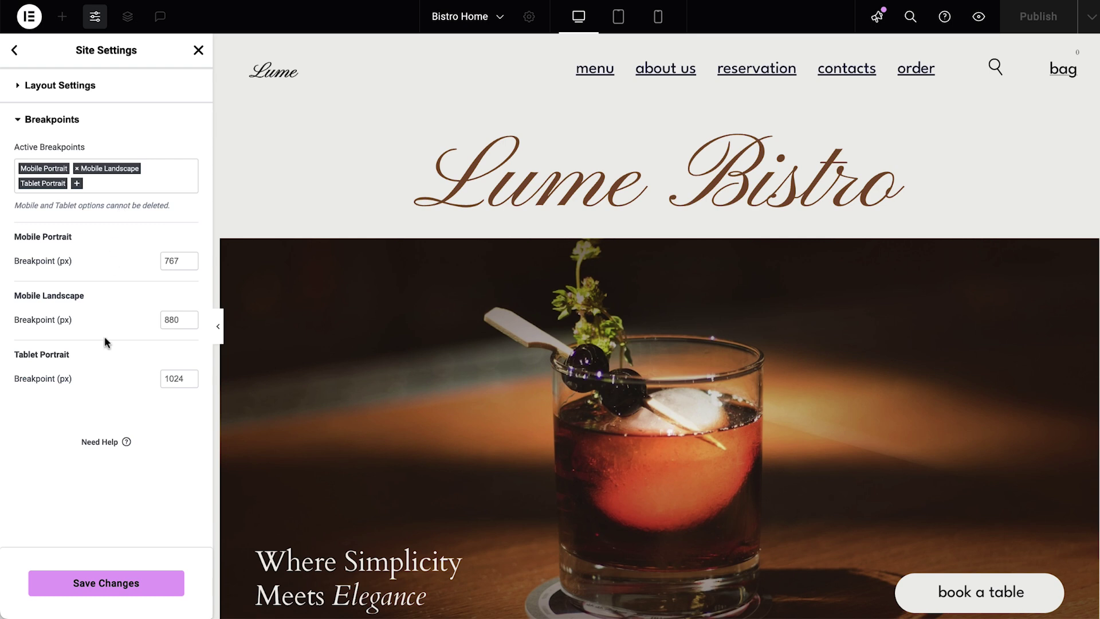
# Save the new breakpoints, reload the editor, and view the page at tablet portrait width
pyautogui.click(632, 347)
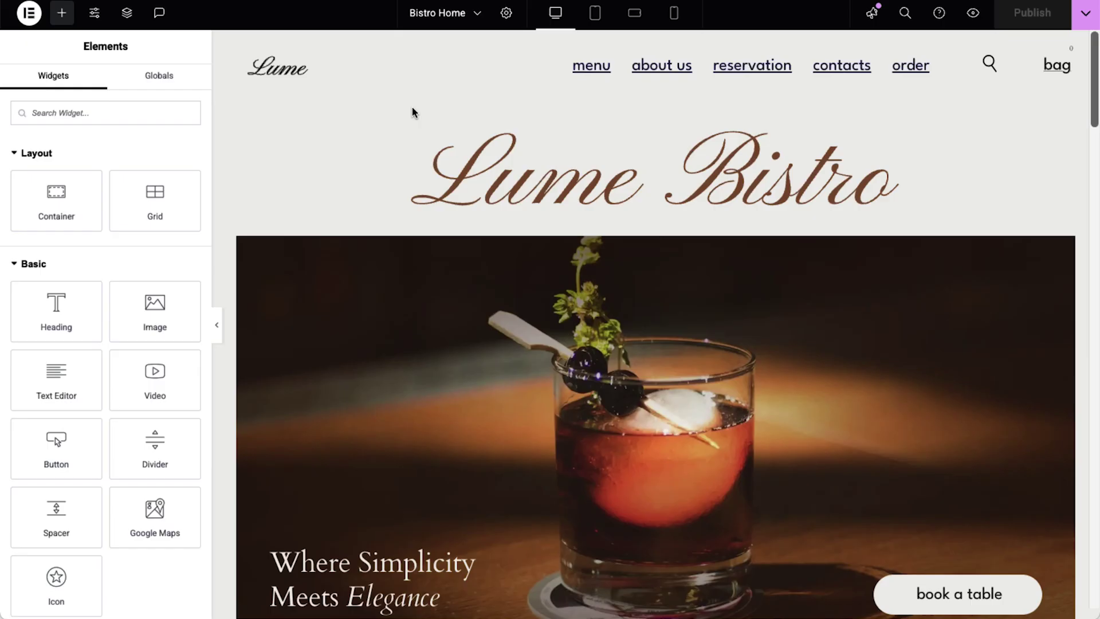
pyautogui.click(595, 22)
pyautogui.scroll(-15, 443, 300)
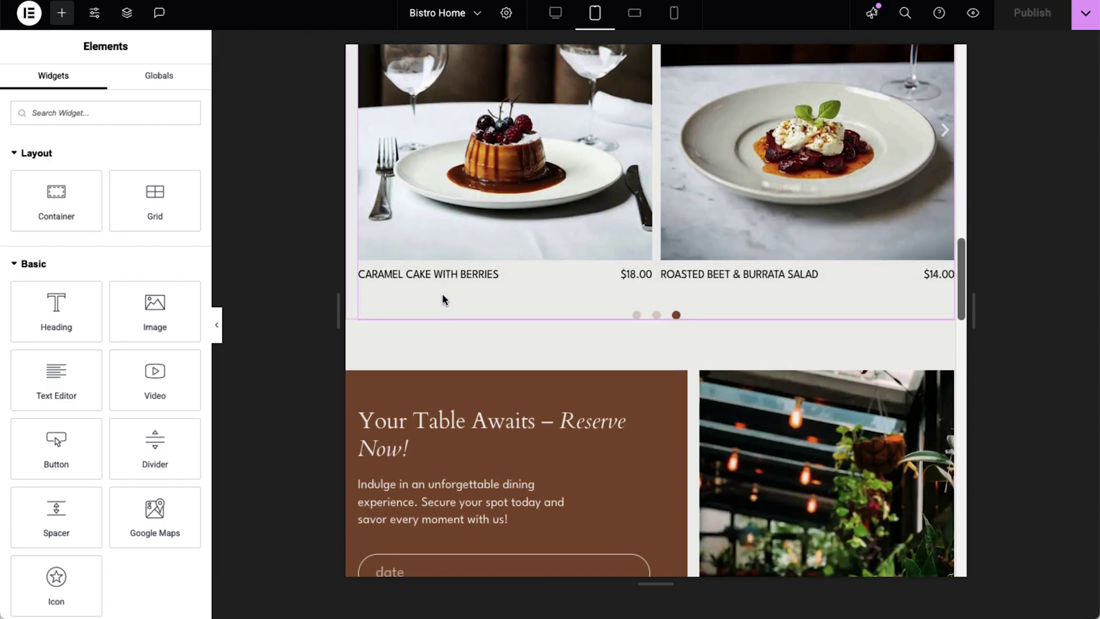
pyautogui.scroll(10, 442, 301)
# Preview the Lume Bistro page at mobile landscape and phone portrait widths
pyautogui.click(634, 15)
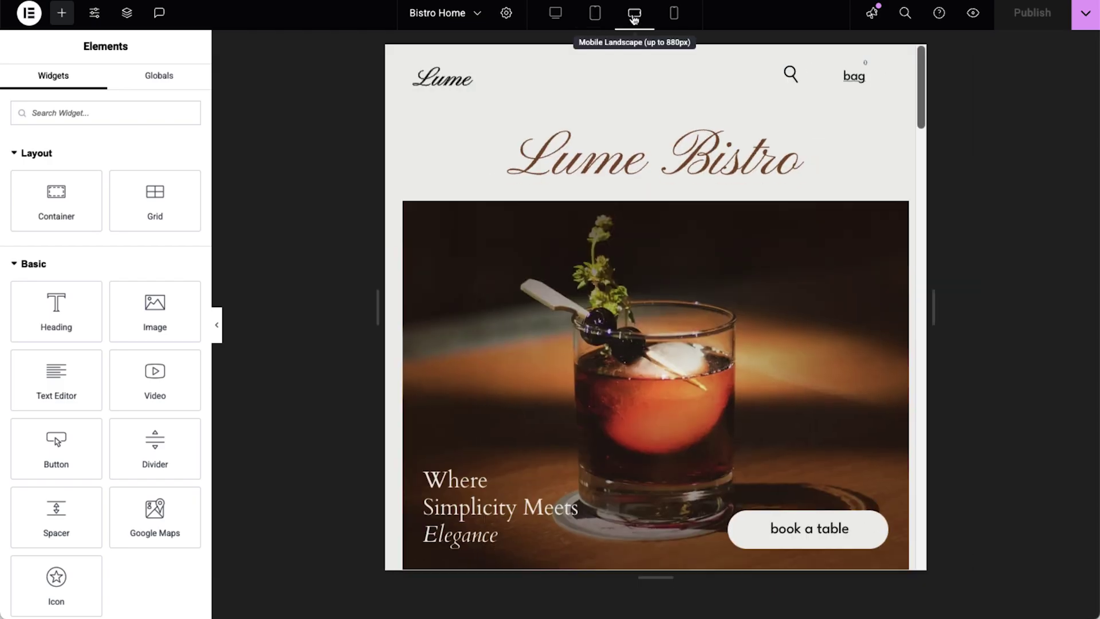
pyautogui.scroll(-15, 469, 423)
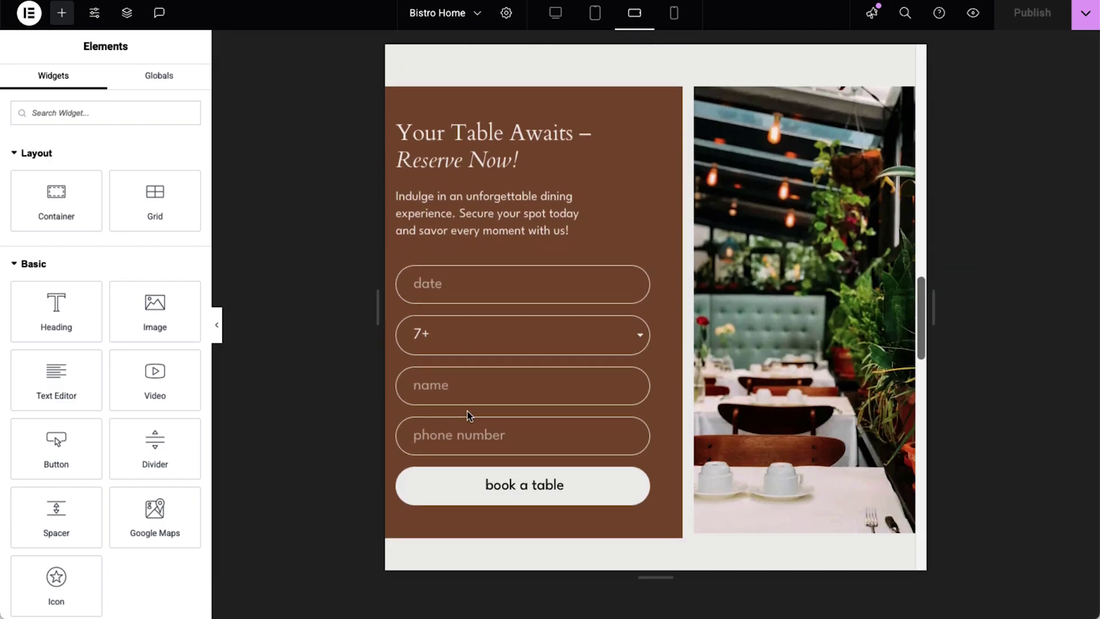
pyautogui.scroll(15, 466, 410)
pyautogui.click(674, 14)
pyautogui.scroll(-15, 572, 309)
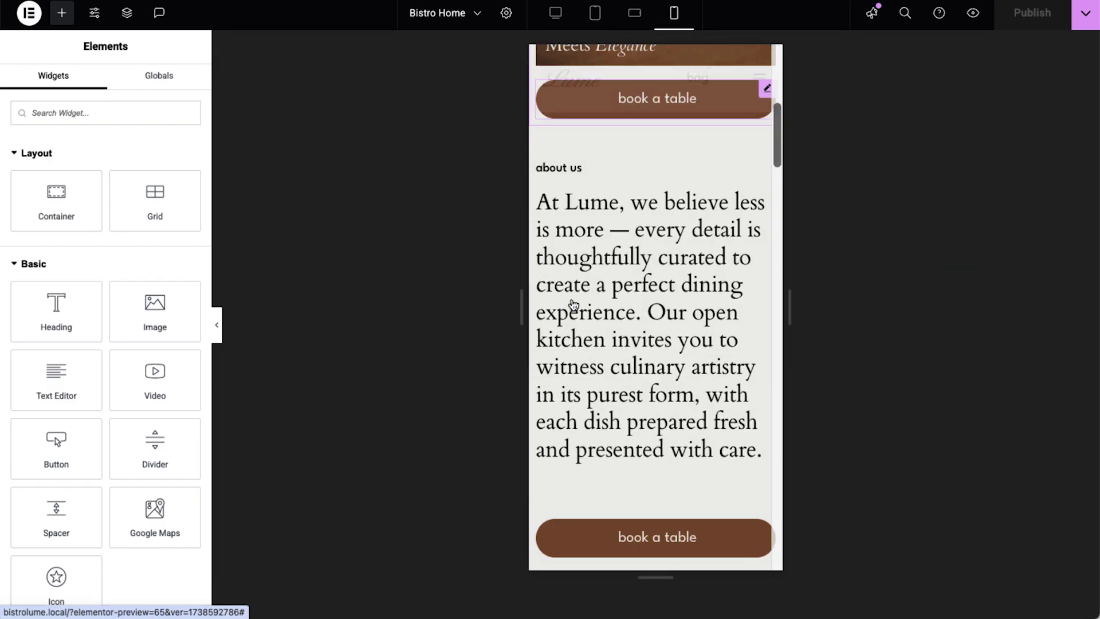
pyautogui.scroll(-20, 572, 304)
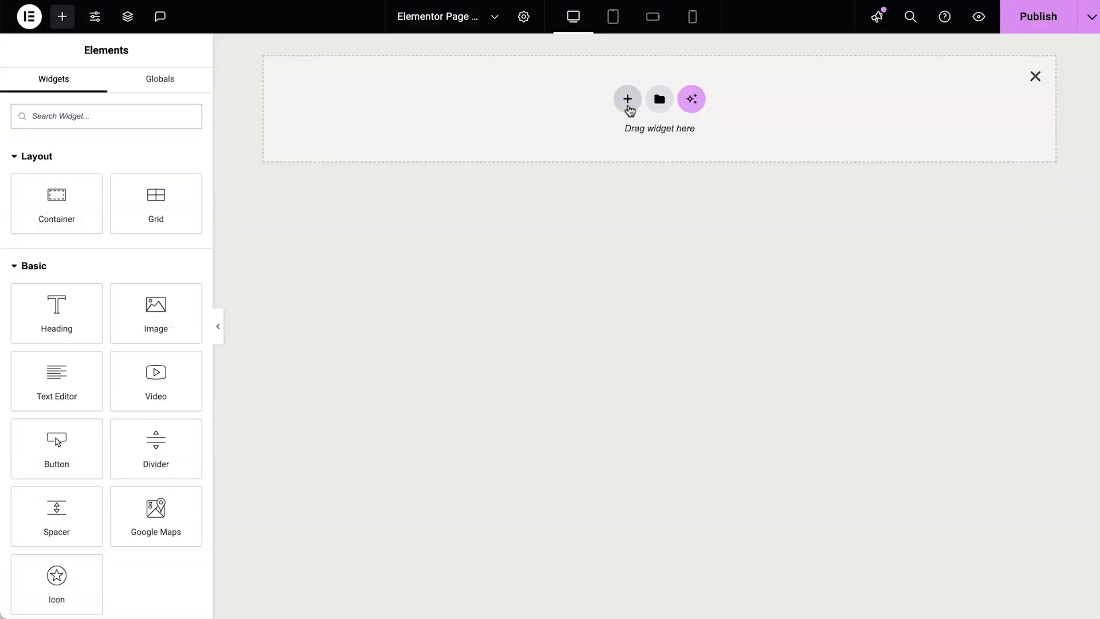
# Add a single-column Flexbox container to the page
pyautogui.click(628, 107)
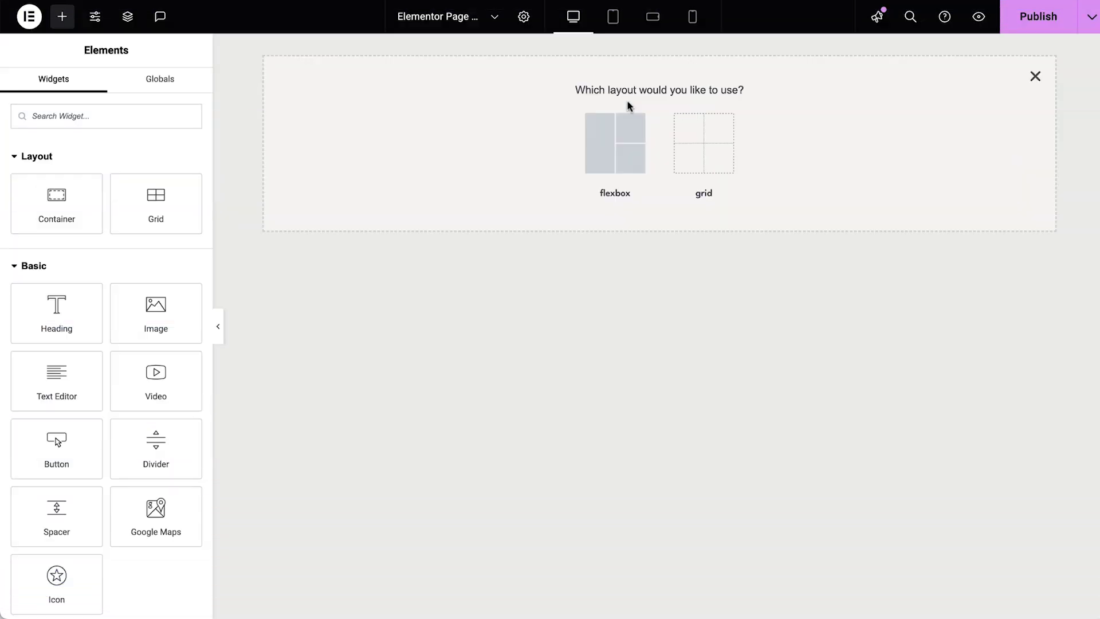
pyautogui.click(604, 156)
pyautogui.click(467, 141)
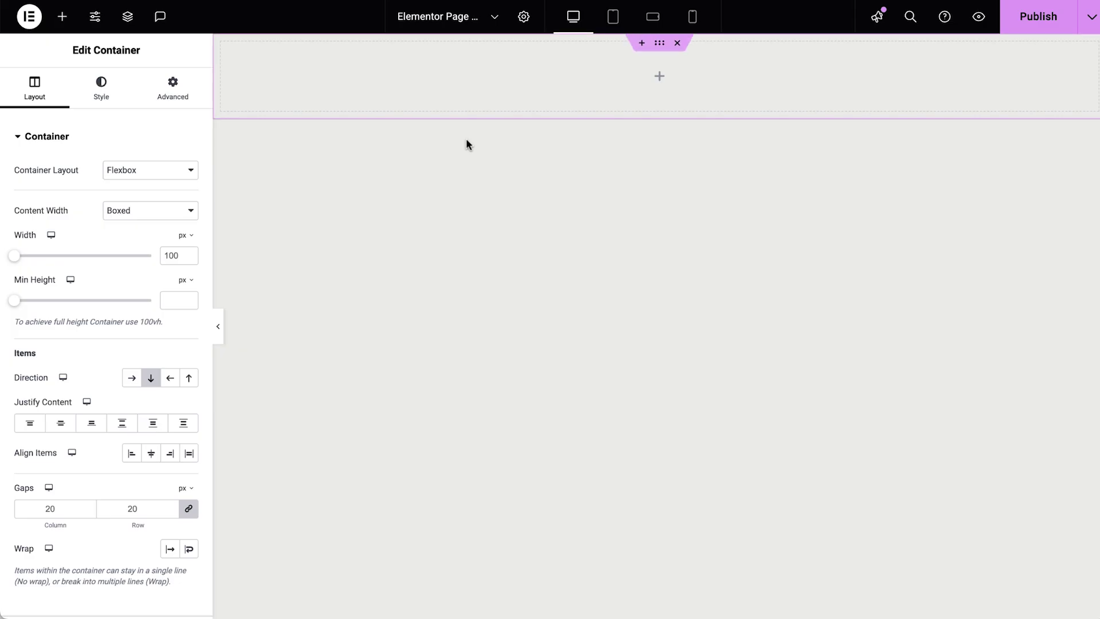
# Drop in an Image widget for the Lume Bistro logo and an inner hero container
pyautogui.click(60, 18)
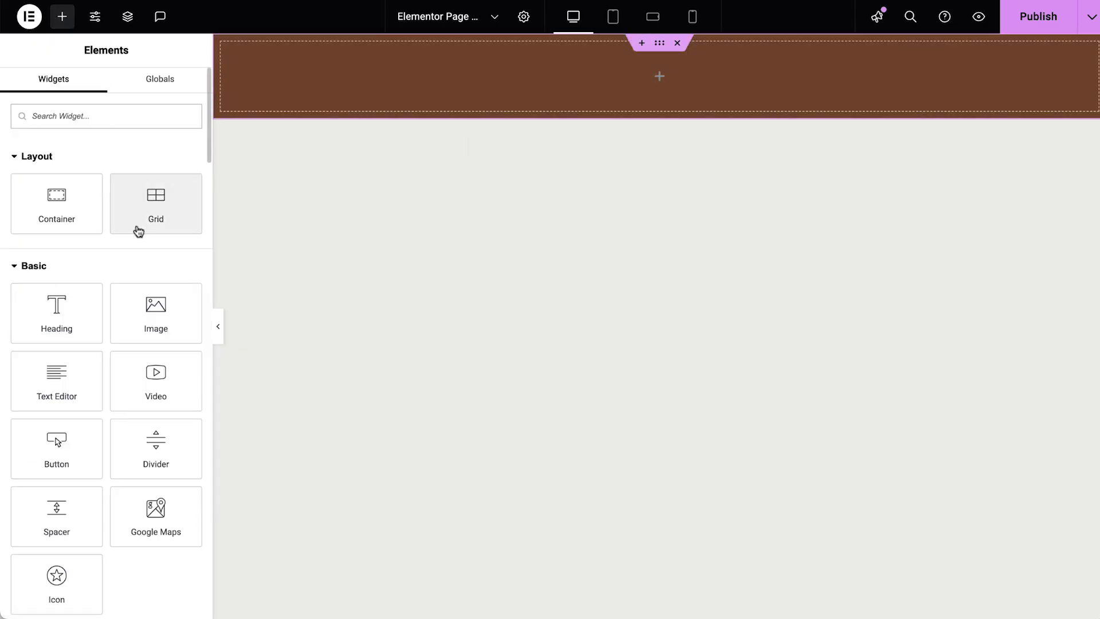
pyautogui.moveTo(144, 322); pyautogui.dragTo(401, 86)
pyautogui.moveTo(76, 203); pyautogui.dragTo(401, 125)
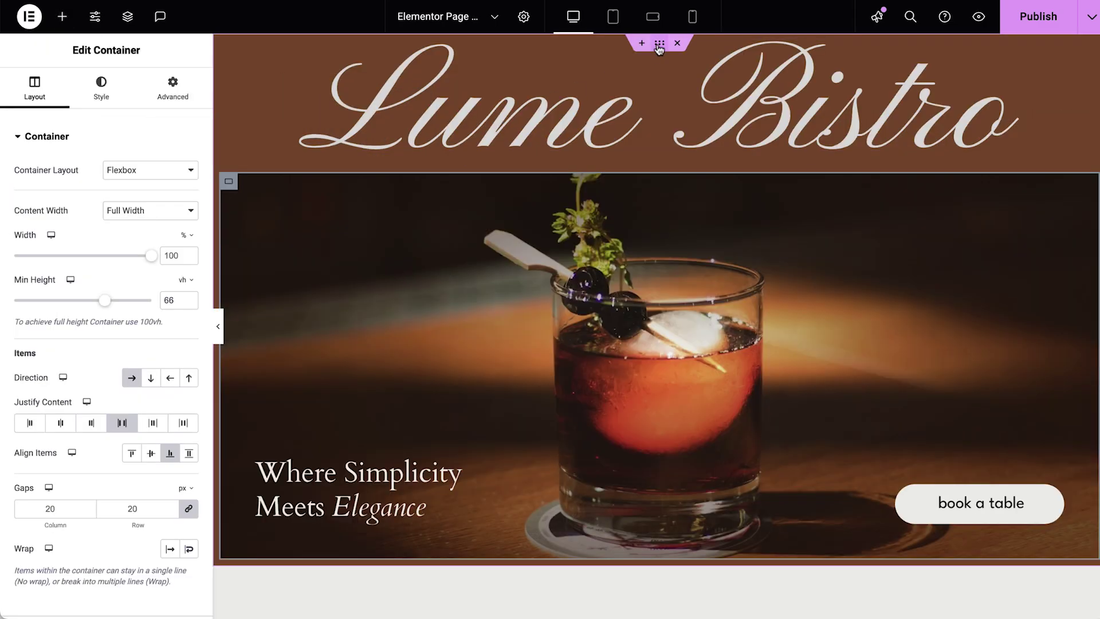
pyautogui.click(659, 46)
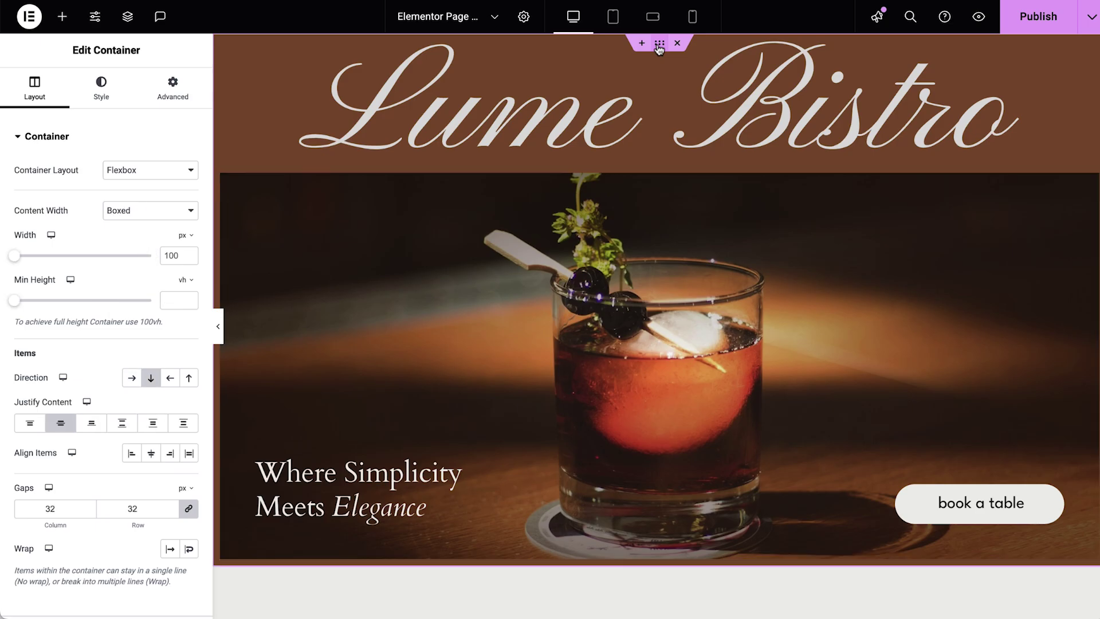
pyautogui.click(183, 236)
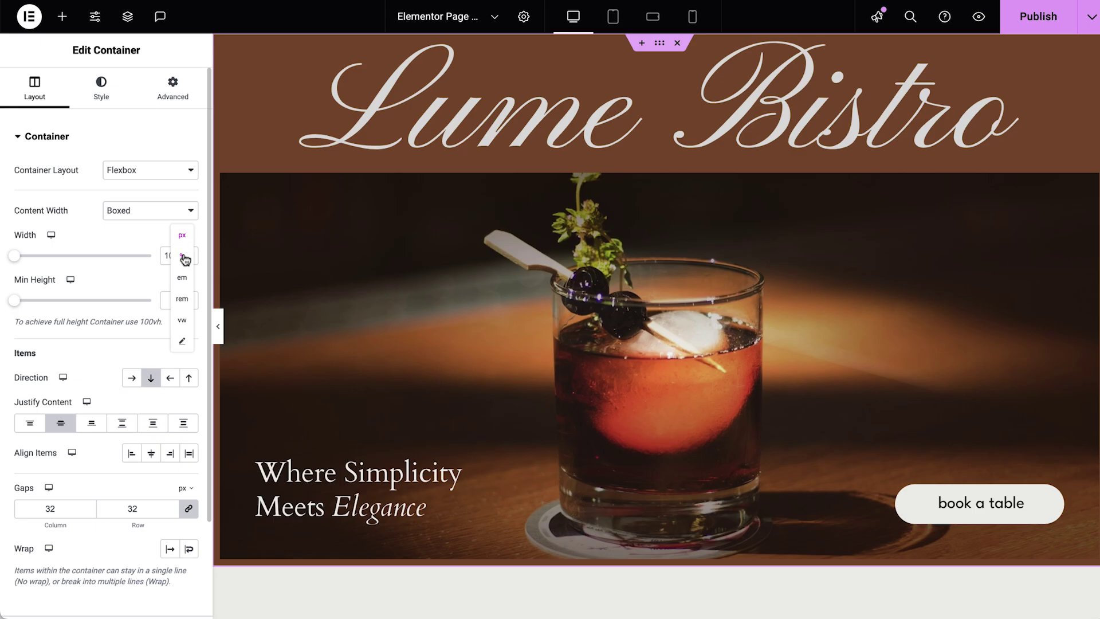
# Set the hero container width to 96% and check it on tablet, mobile landscape and phone
pyautogui.click(184, 260)
pyautogui.moveTo(150, 255)
pyautogui.mouseDown()
pyautogui.moveTo(25, 256)
pyautogui.moveTo(146, 255)
pyautogui.mouseUp()
pyautogui.click(614, 18)
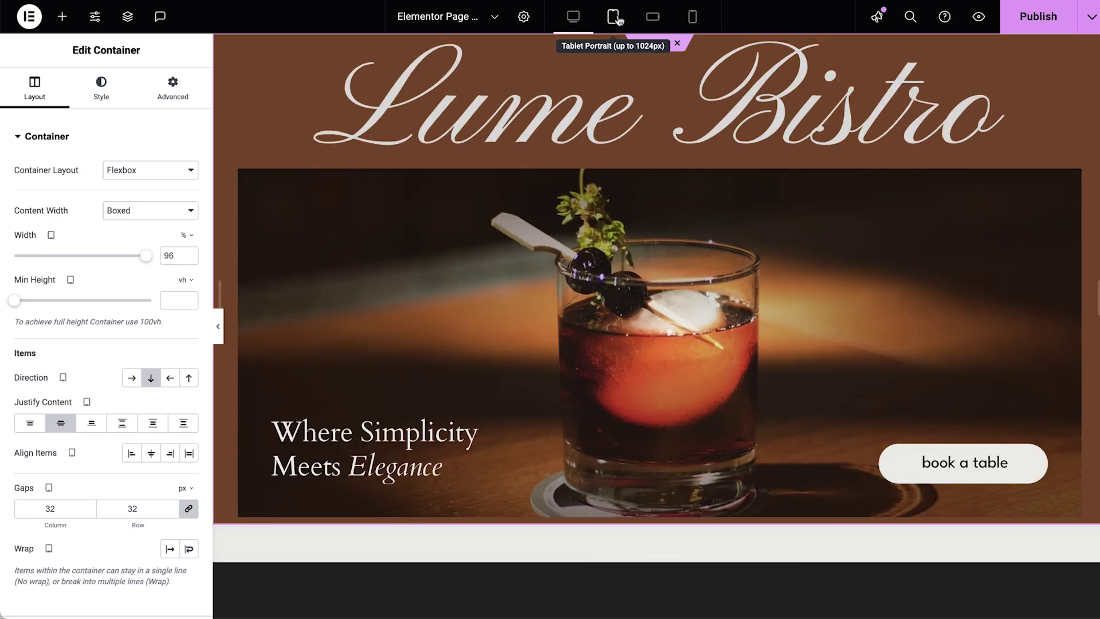
pyautogui.click(652, 21)
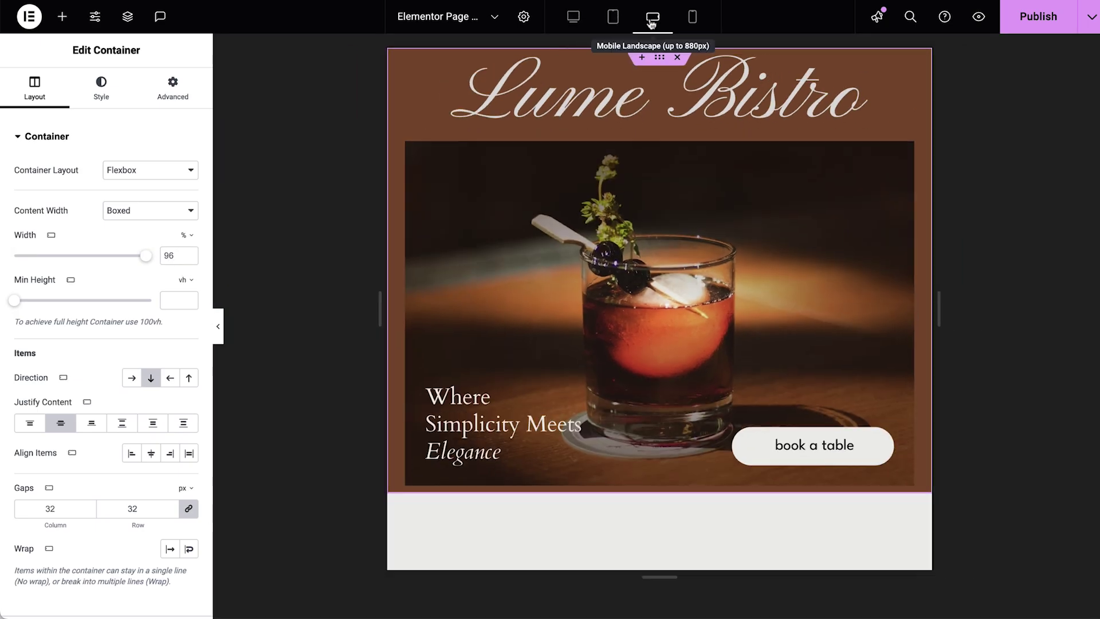
pyautogui.click(694, 18)
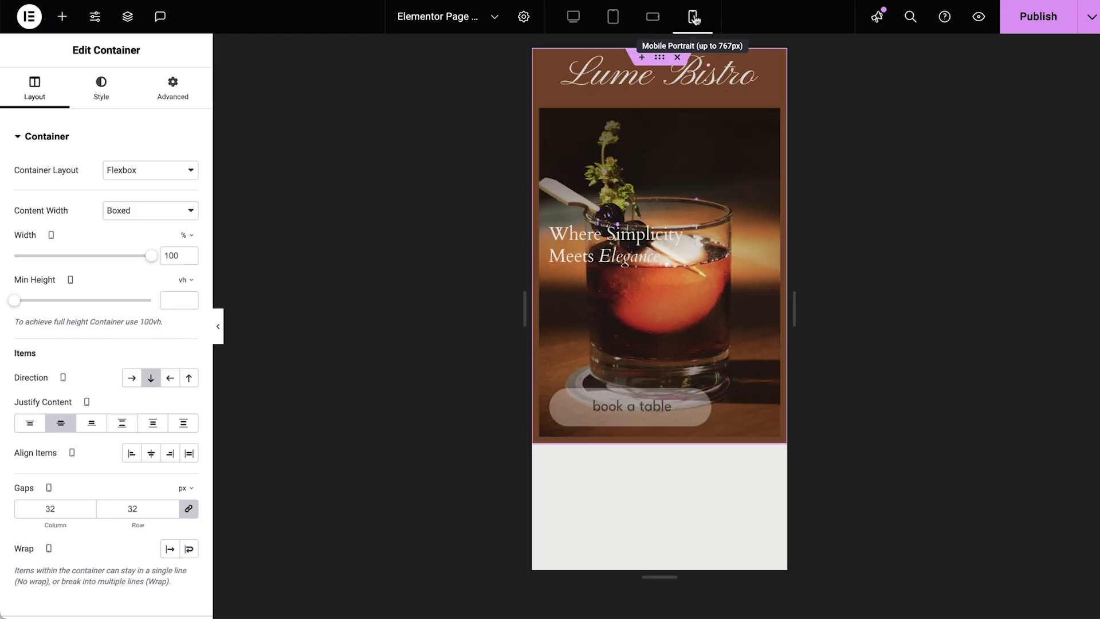
pyautogui.click(571, 20)
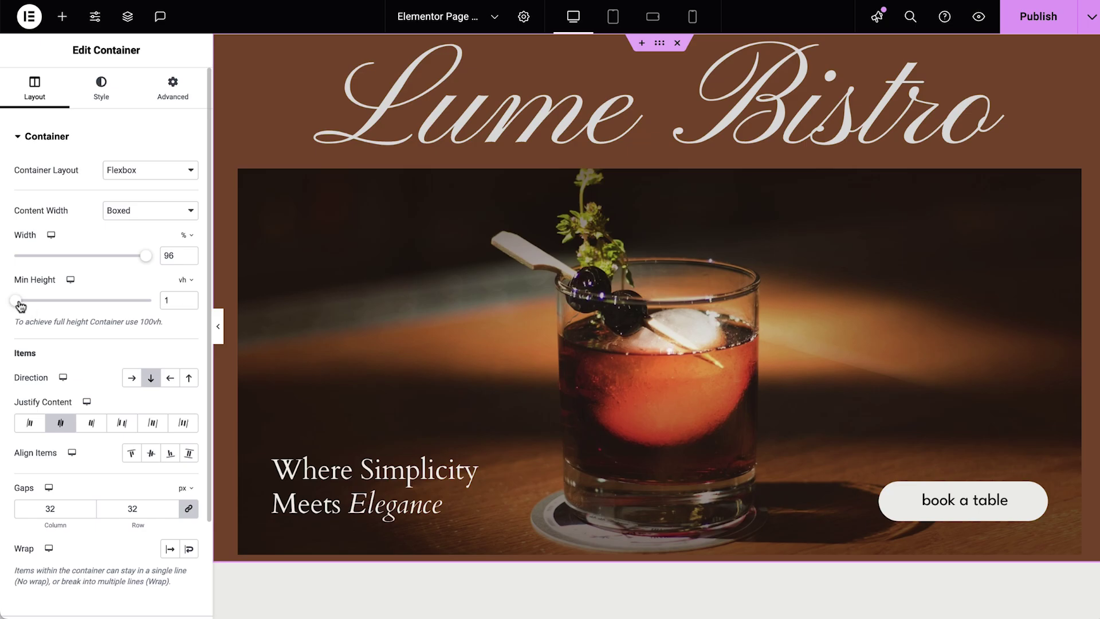
# Give the hero a 100vh minimum height and check it at tablet and phone widths
pyautogui.moveTo(122, 309); pyautogui.dragTo(147, 309)
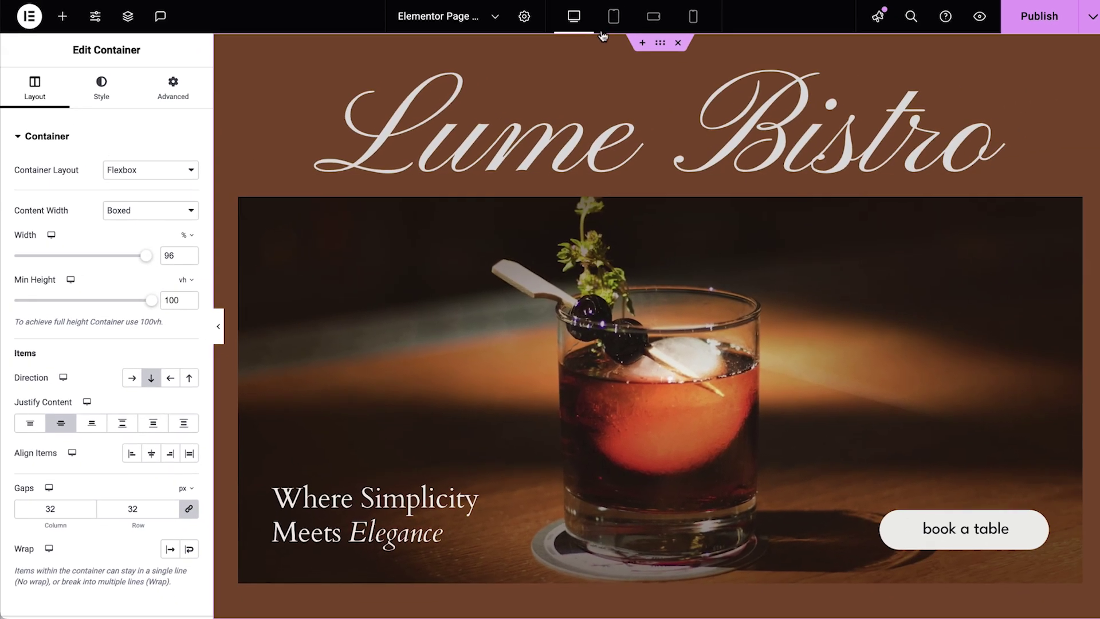
pyautogui.click(615, 22)
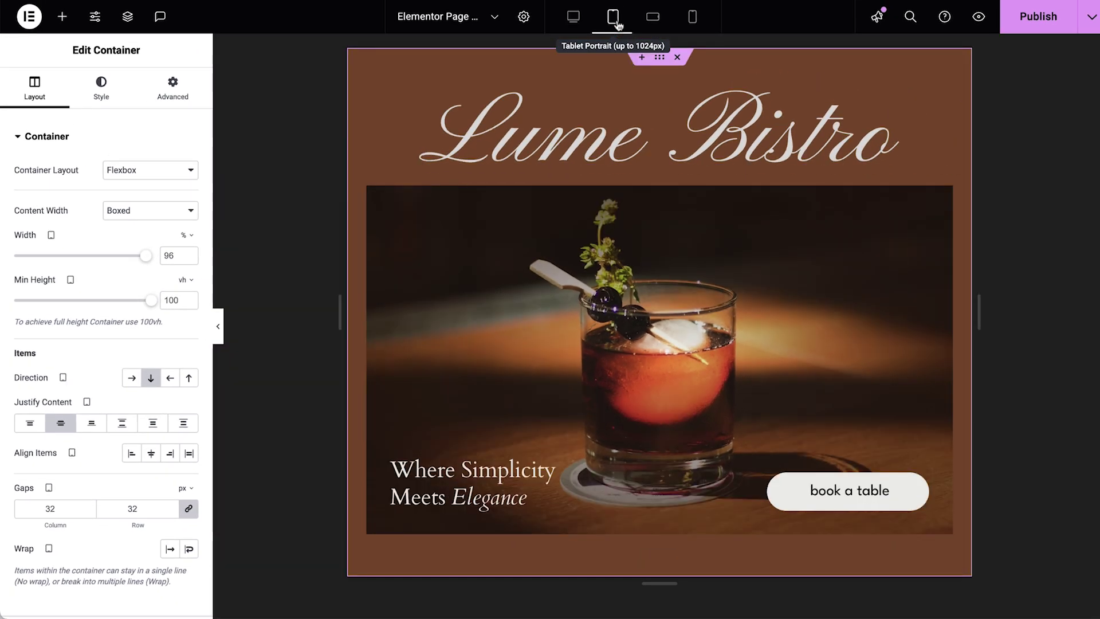
pyautogui.click(693, 19)
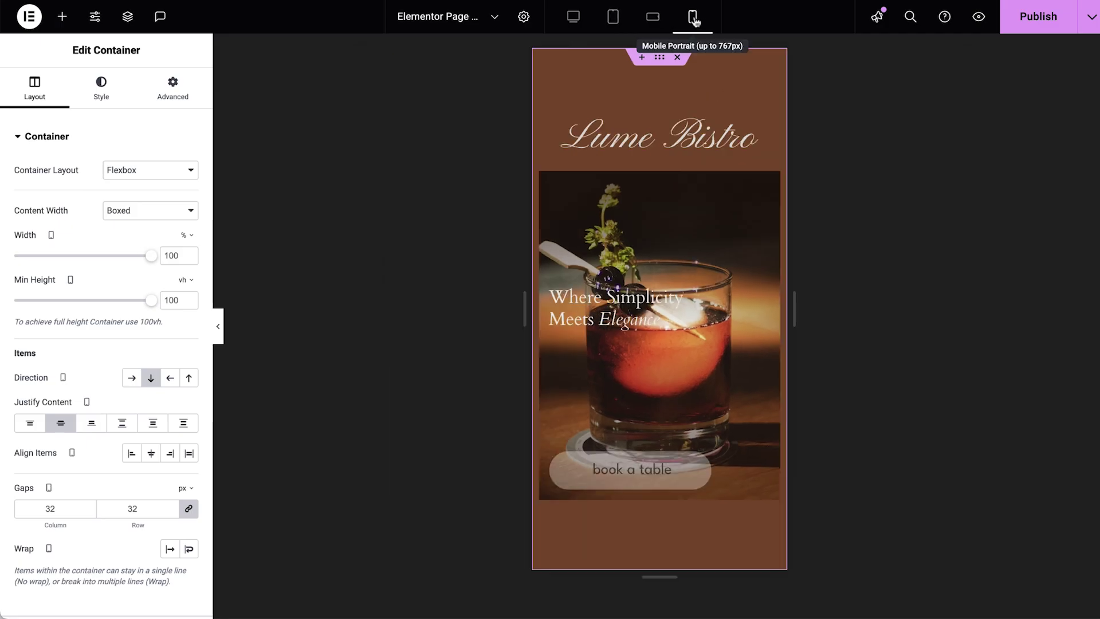
pyautogui.click(572, 21)
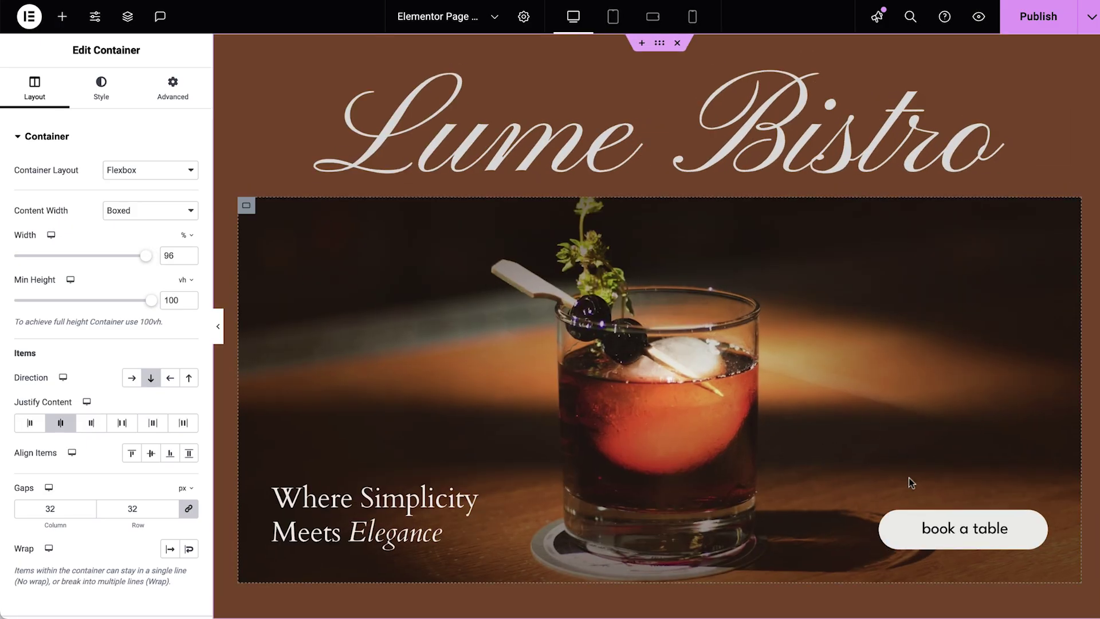
pyautogui.click(913, 526)
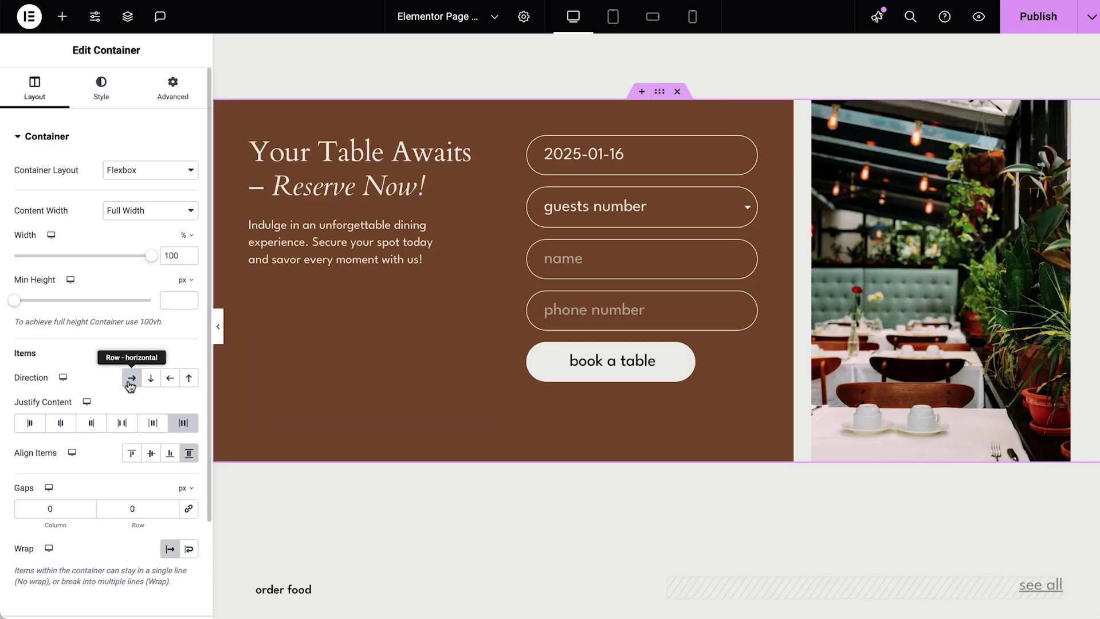
# Switch the booking section's padding to percent units, checking it at phone and tablet widths
pyautogui.click(691, 23)
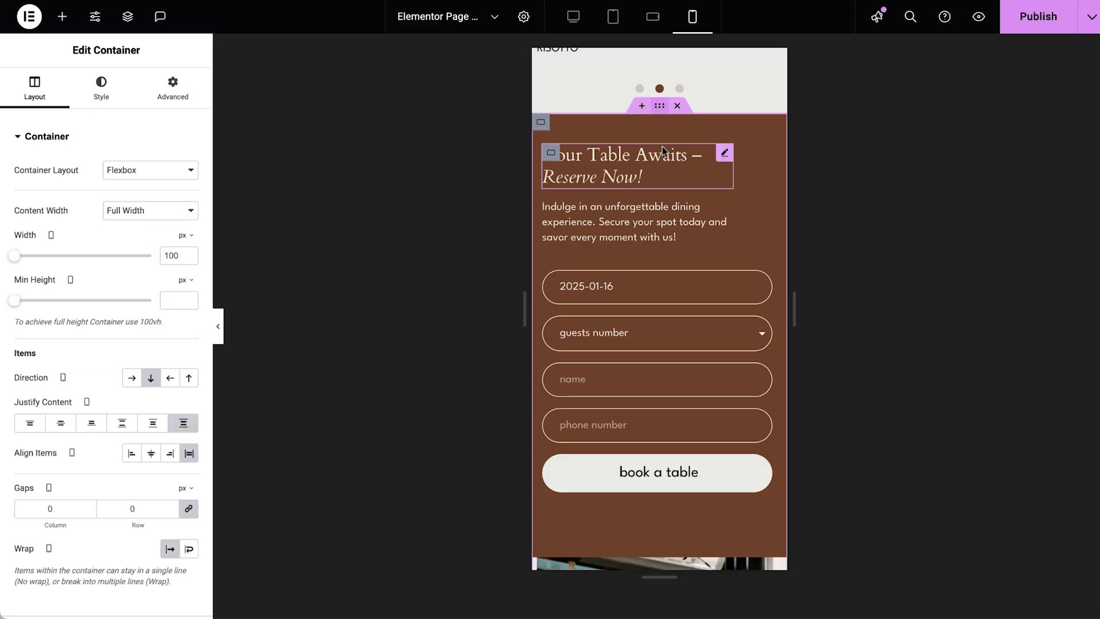
pyautogui.scroll(-6, 681, 327)
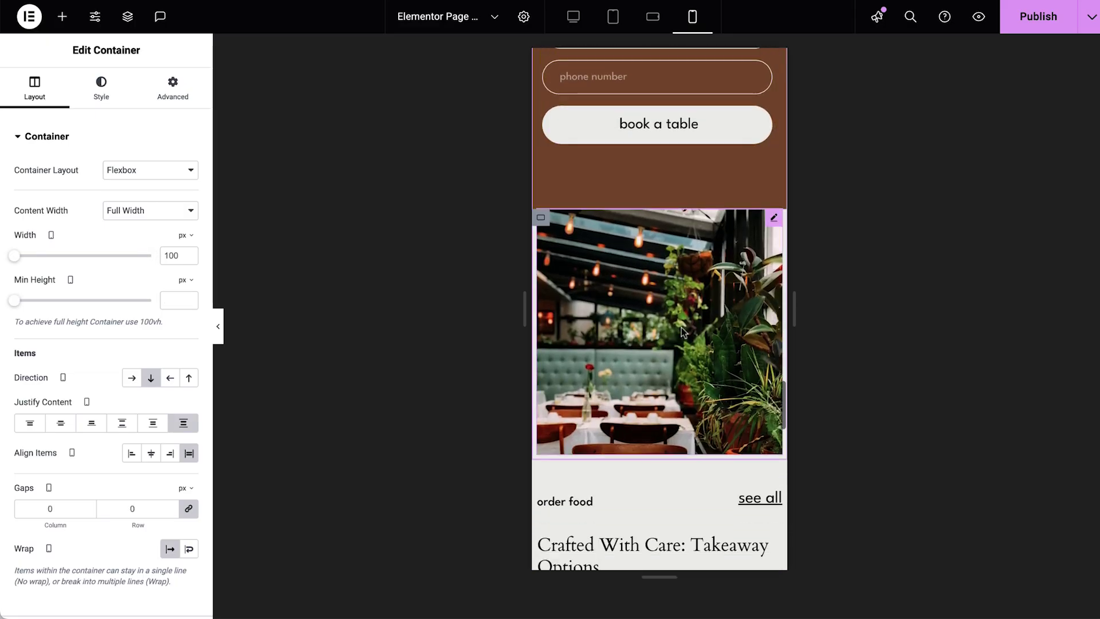
pyautogui.scroll(4, 682, 328)
pyautogui.scroll(3, 682, 328)
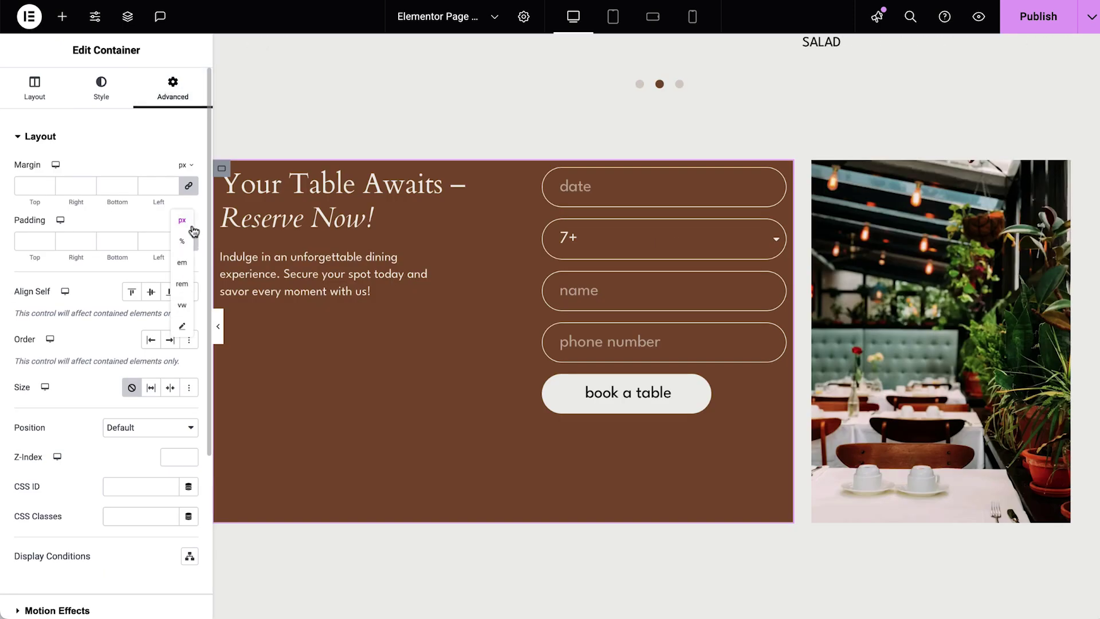
pyautogui.click(184, 243)
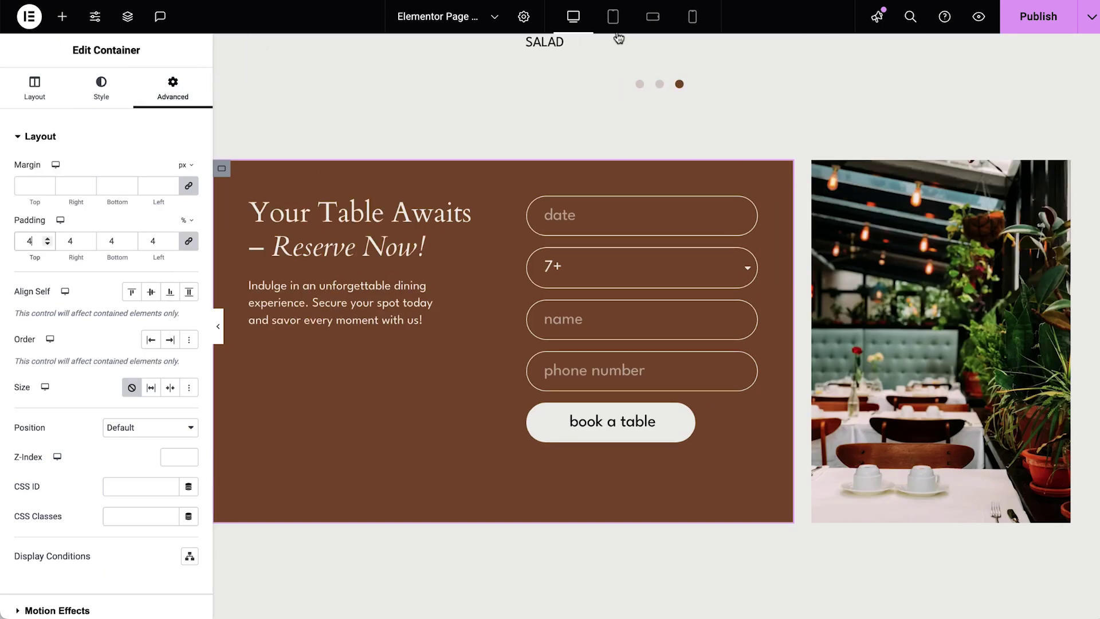
pyautogui.click(620, 20)
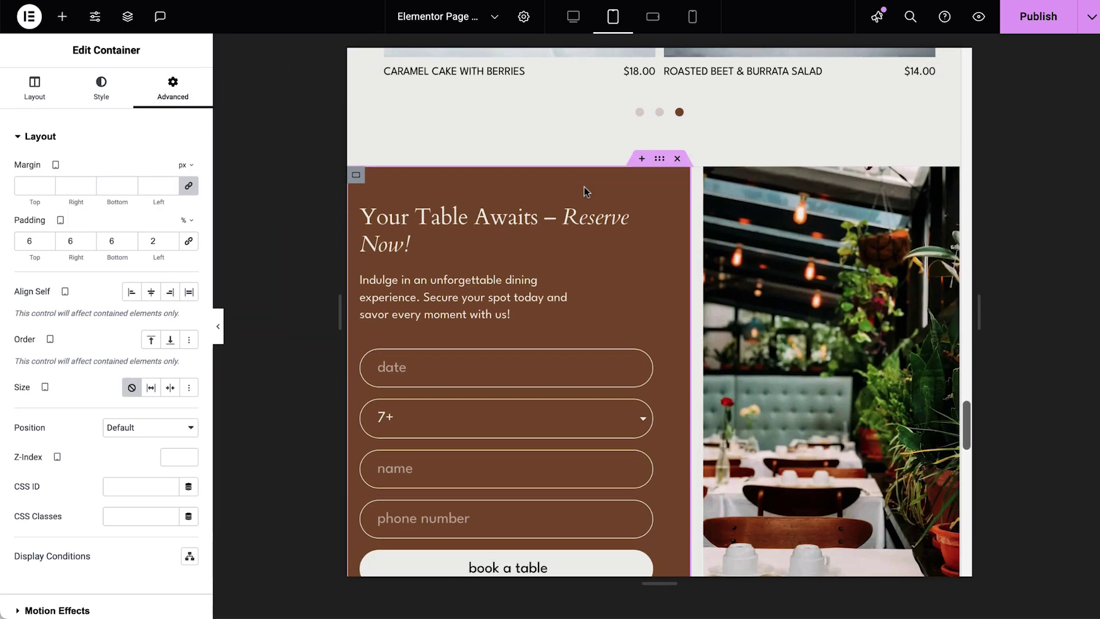
pyautogui.click(692, 16)
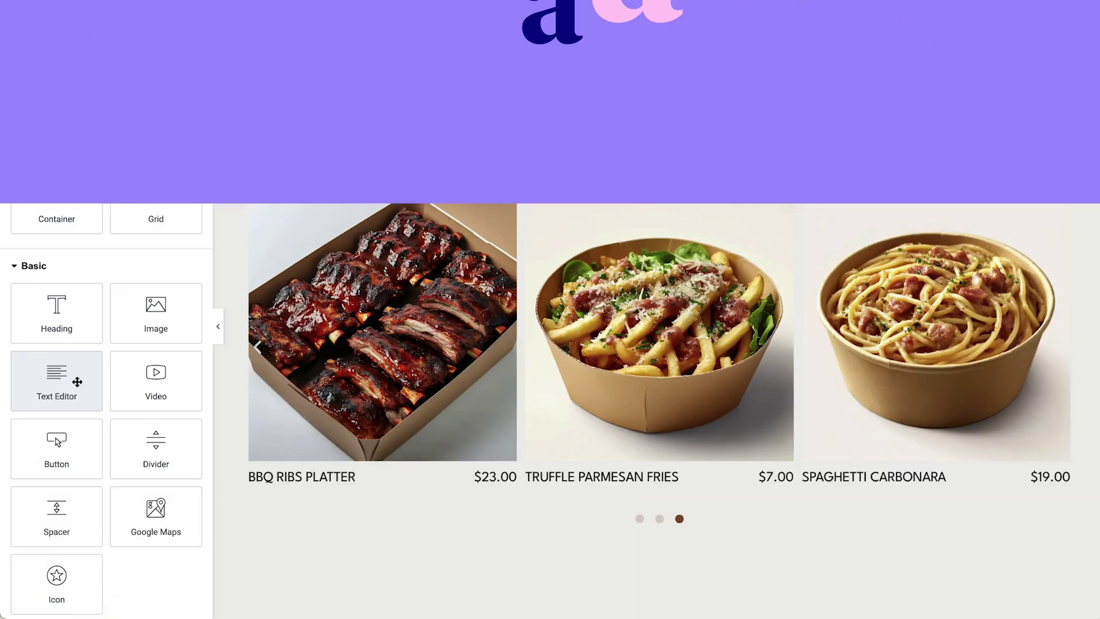
# Drop a Text Editor widget into the empty column beside the 'Crafted With Care: Takeaway Options' heading
pyautogui.moveTo(77, 384); pyautogui.dragTo(611, 158)
# Set the takeaway paragraph to 24 px with a 1.2 em line height
pyautogui.click(102, 90)
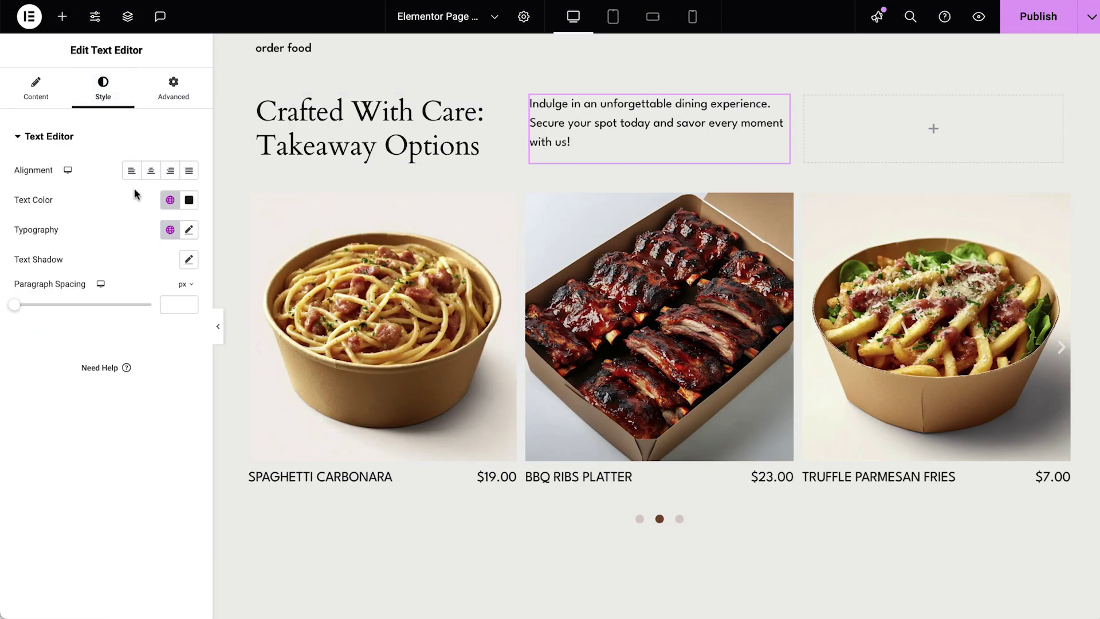
pyautogui.click(189, 229)
pyautogui.doubleClick(166, 340)
pyautogui.write('24')
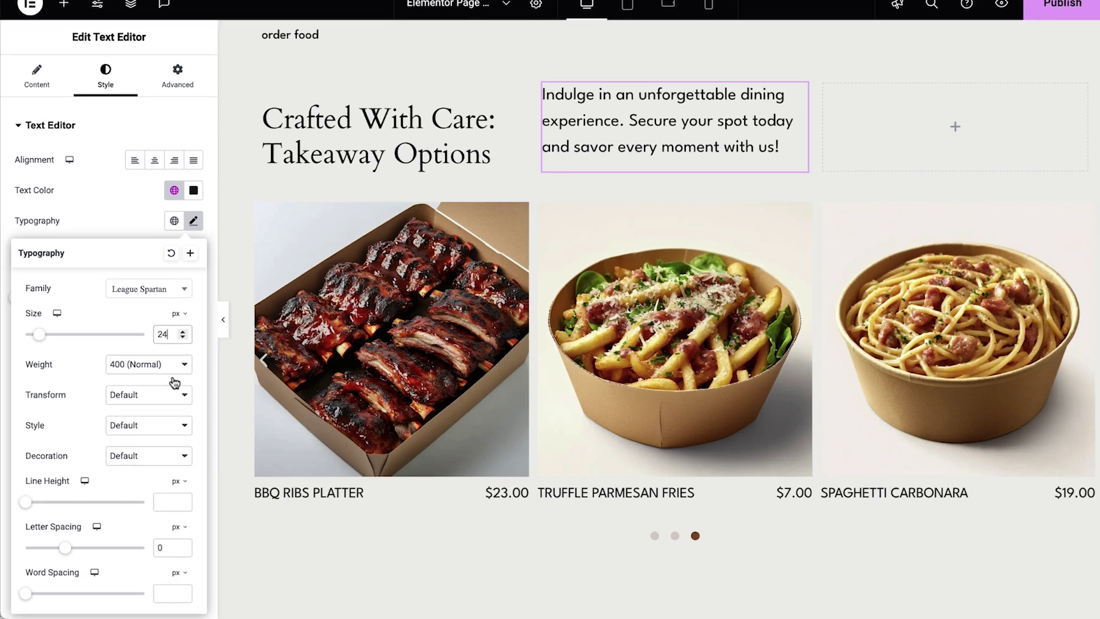
pyautogui.click(175, 486)
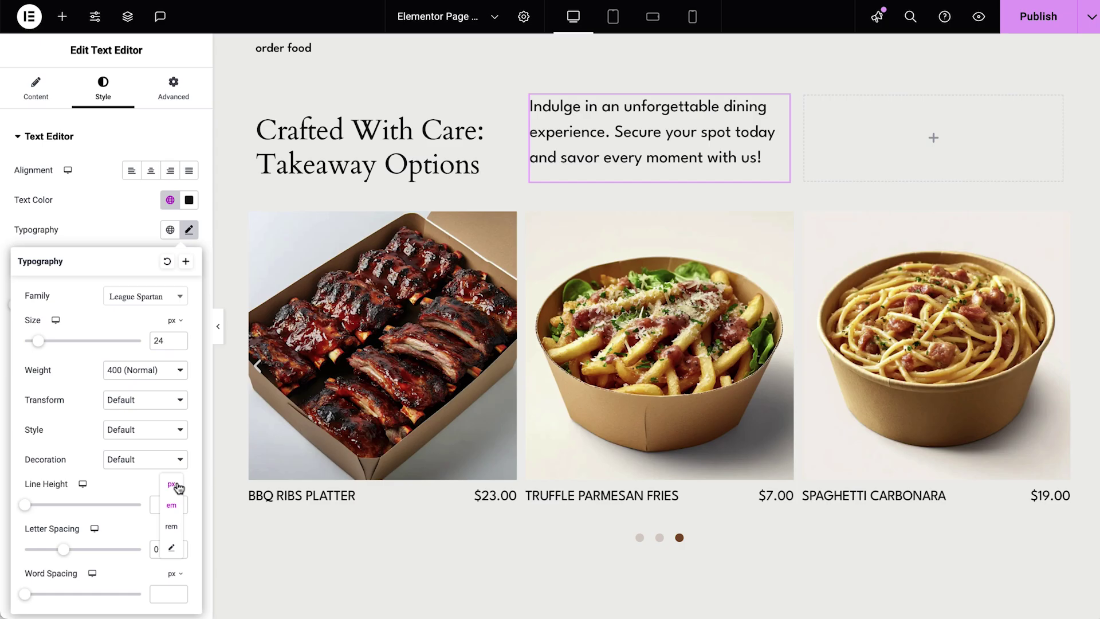
pyautogui.click(174, 508)
pyautogui.write('1.2')
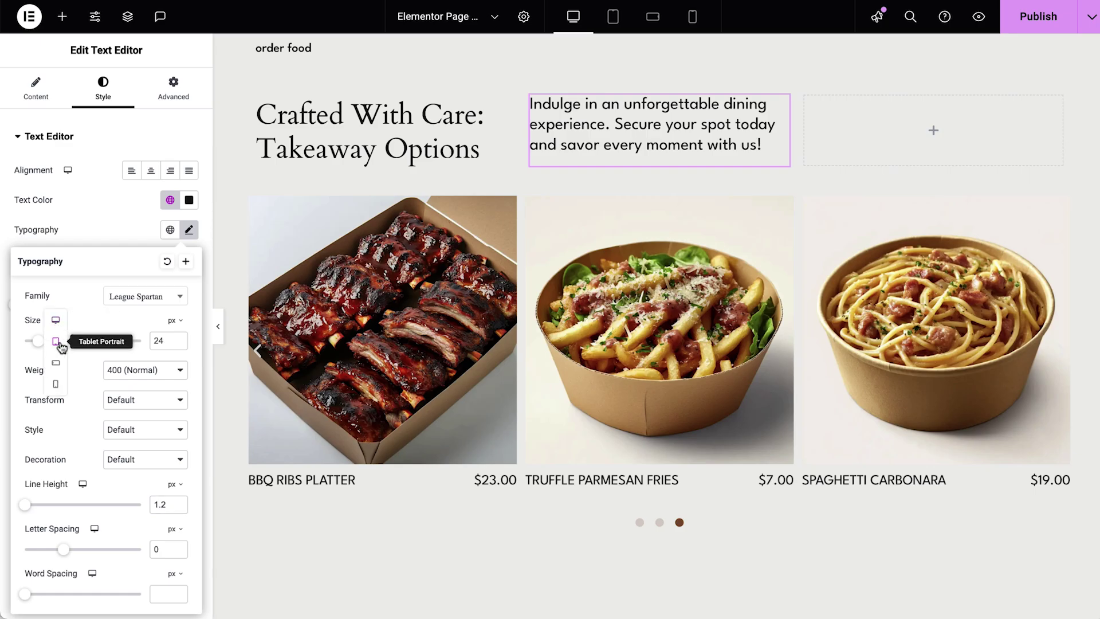
# Set the paragraph's tablet font size to 16 px
pyautogui.click(55, 341)
pyautogui.click(166, 340)
pyautogui.write('16')
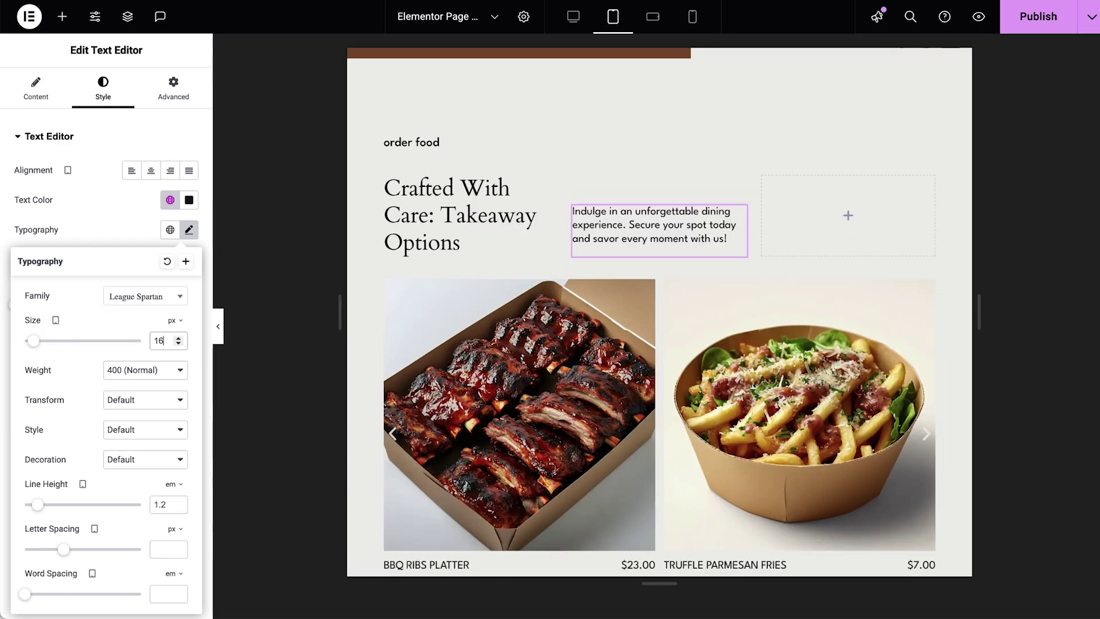
pyautogui.moveTo(56, 320)
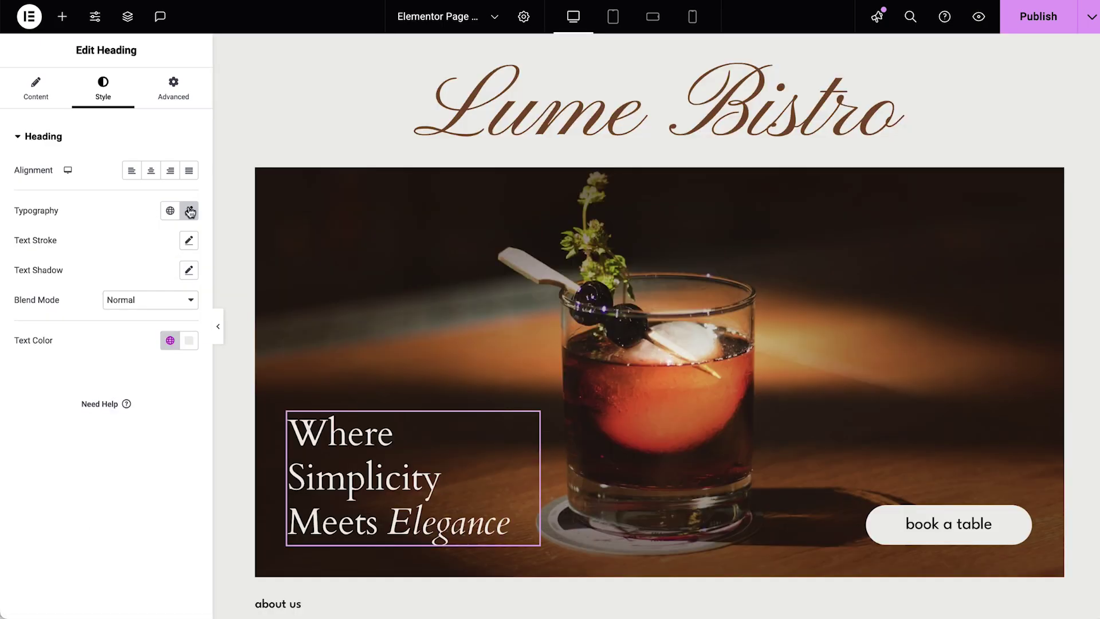
# Open the Primary global font for editing from the heading's typography settings
pyautogui.click(188, 210)
pyautogui.click(164, 215)
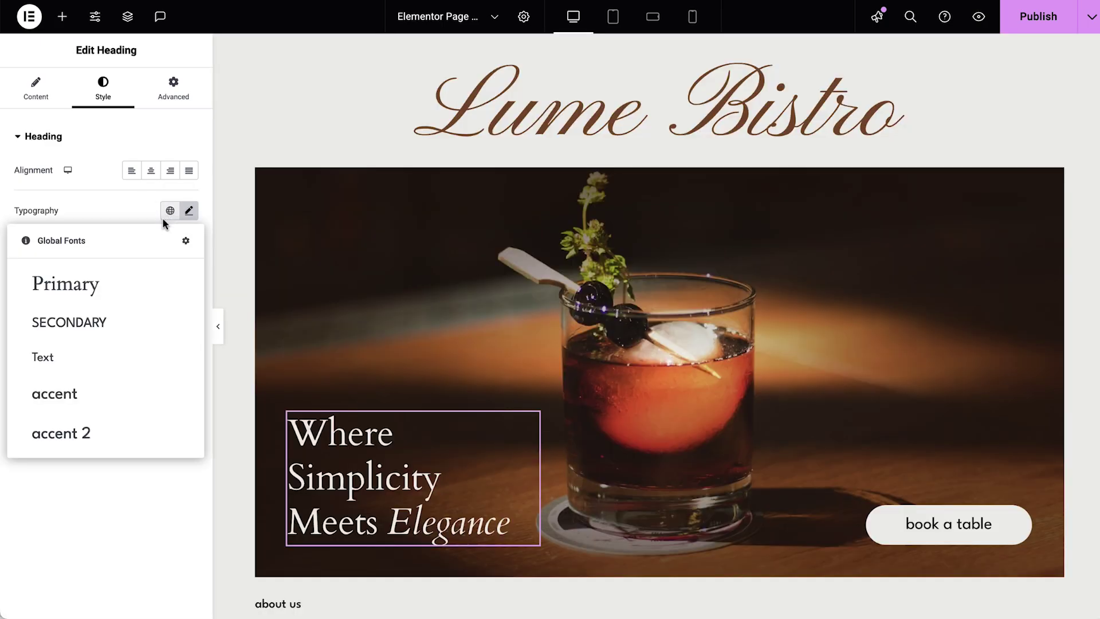
pyautogui.click(186, 243)
pyautogui.click(189, 202)
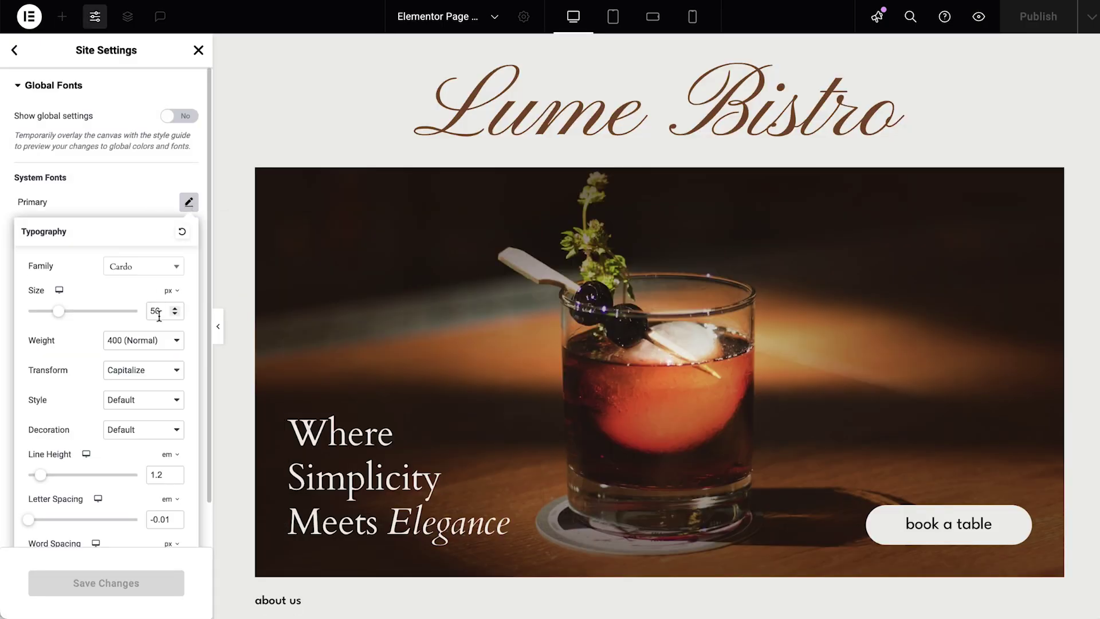
# Set the Primary font size to 40px on desktop and 32px on tablet, then save
pyautogui.write('40')
pyautogui.click(58, 291)
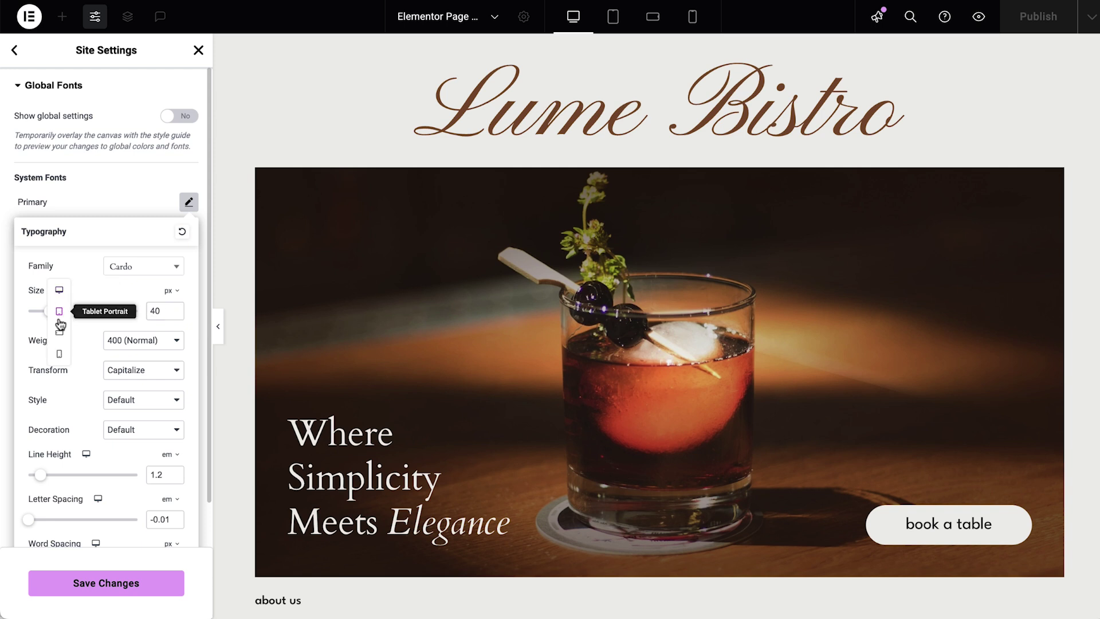
pyautogui.click(59, 311)
pyautogui.click(58, 290)
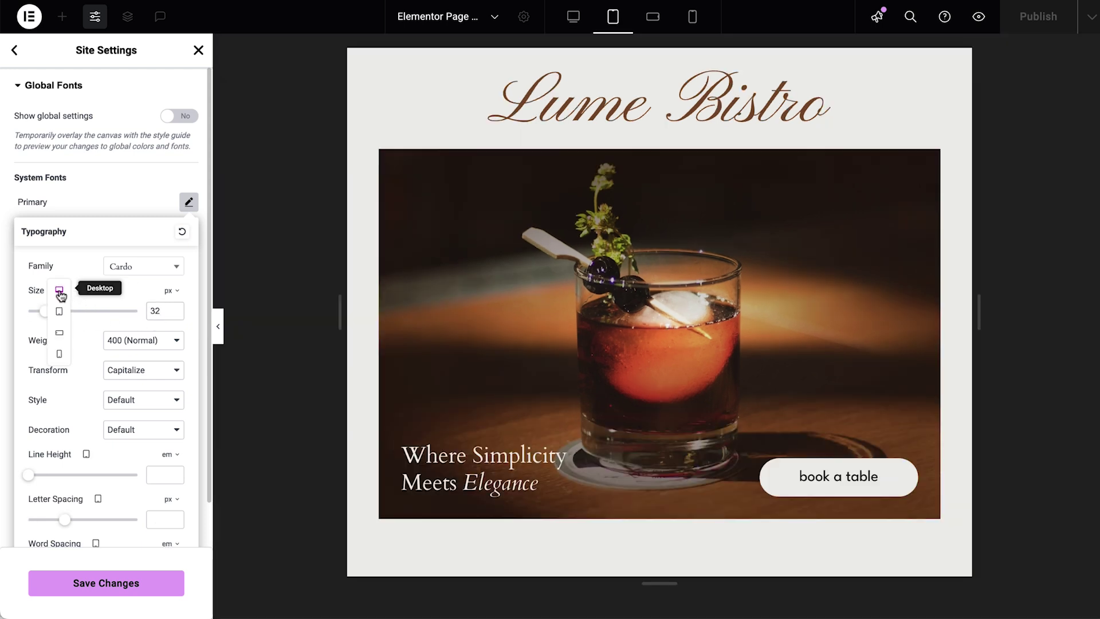
pyautogui.click(59, 349)
pyautogui.click(128, 592)
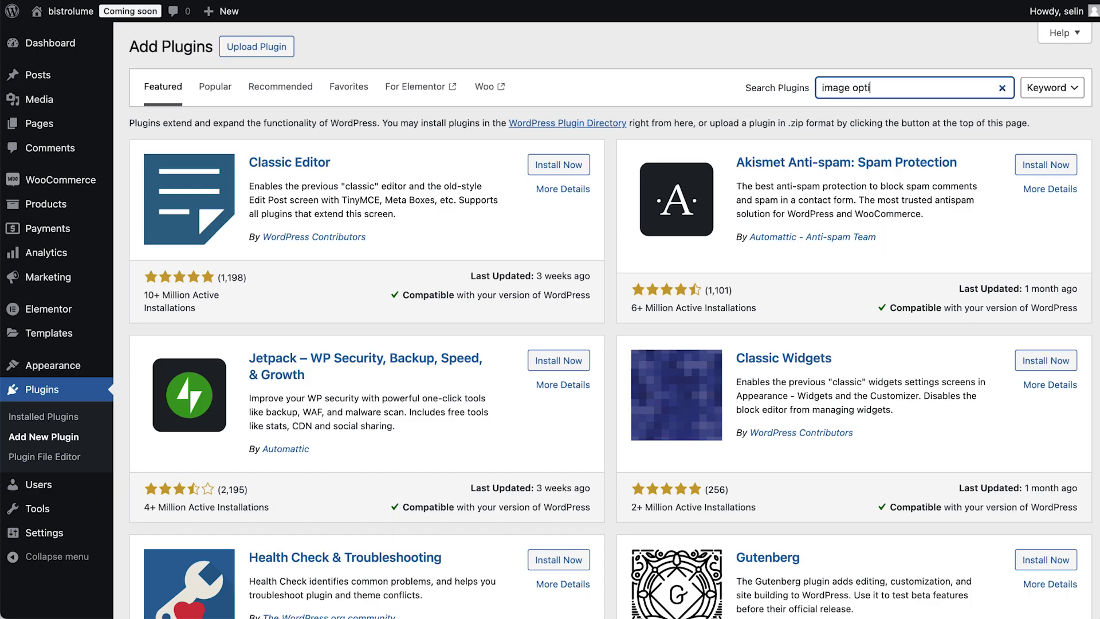
# Install and activate the Image Optimizer plugin by Elementor
pyautogui.scroll(-10, 811, 351)
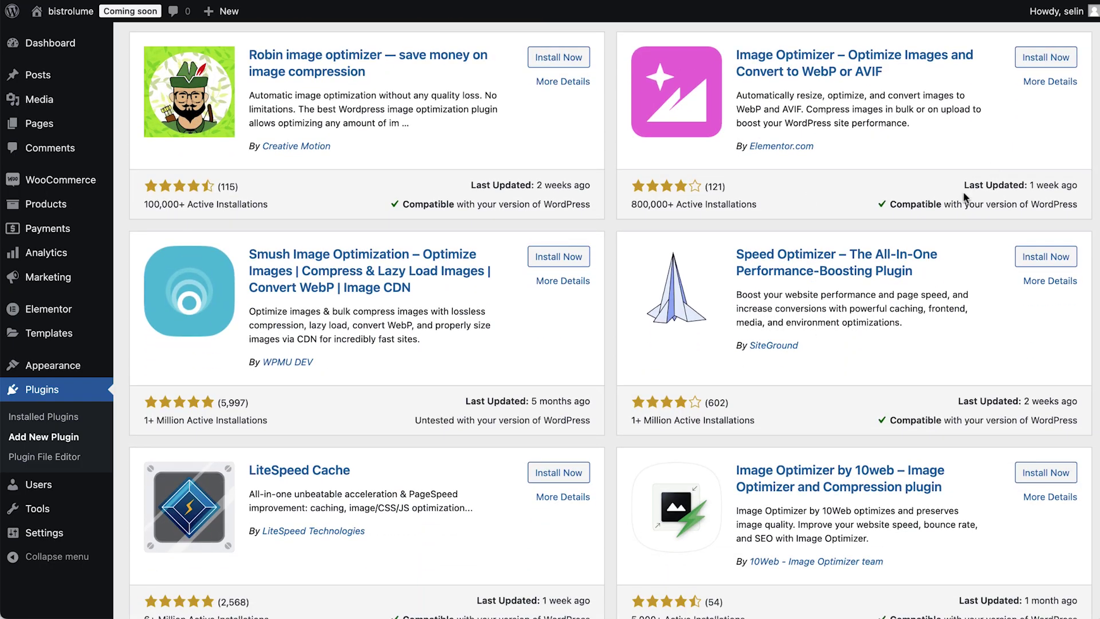
pyautogui.click(1051, 60)
pyautogui.click(1052, 58)
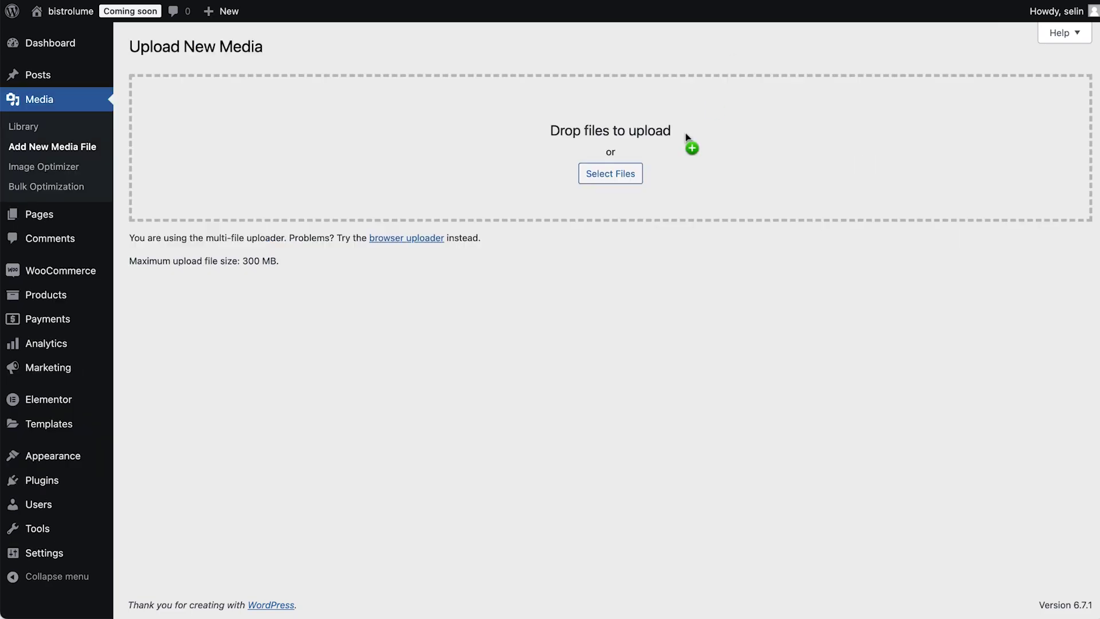
# Upload the four food photos to the media library and bulk-optimize all images
pyautogui.moveTo(690, 143); pyautogui.dragTo(666, 156)
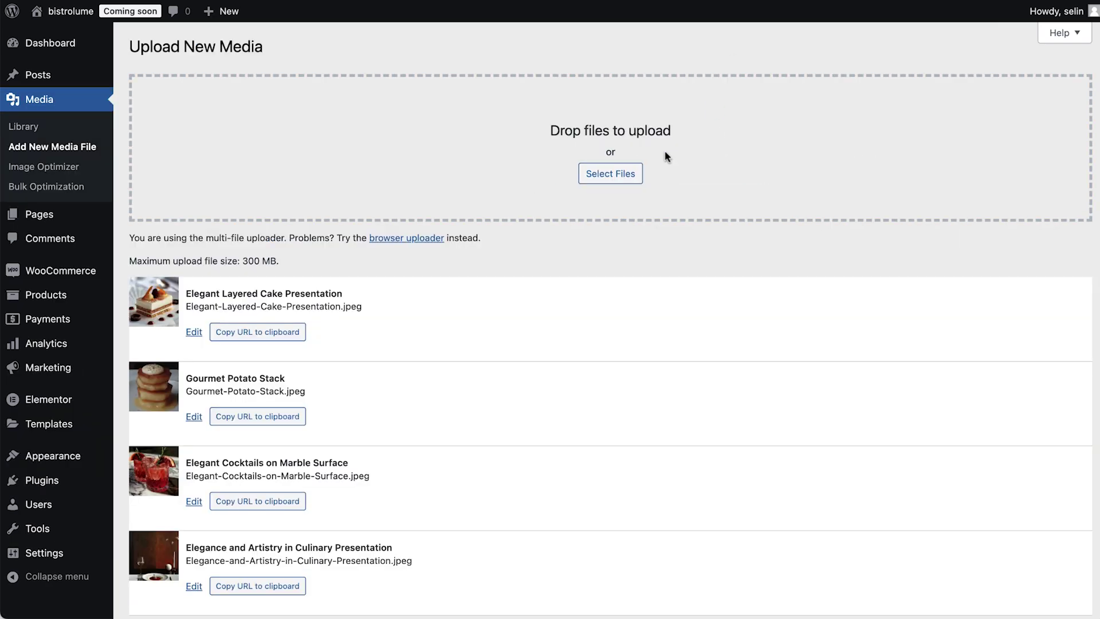
pyautogui.scroll(-2, 645, 377)
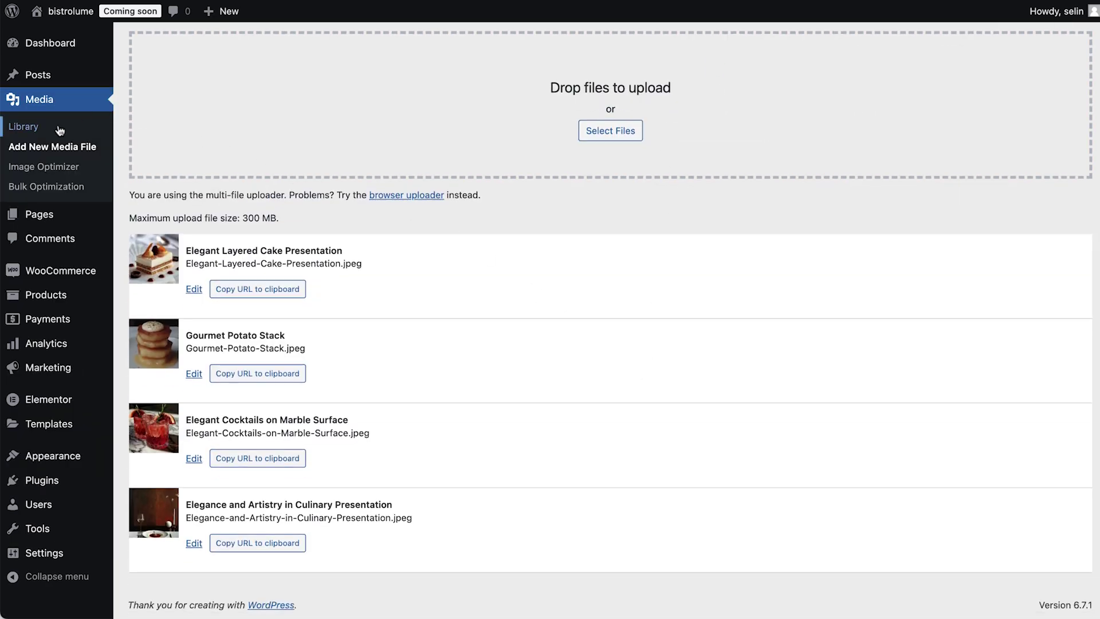
pyautogui.click(59, 130)
pyautogui.scroll(-1, 382, 245)
pyautogui.click(653, 90)
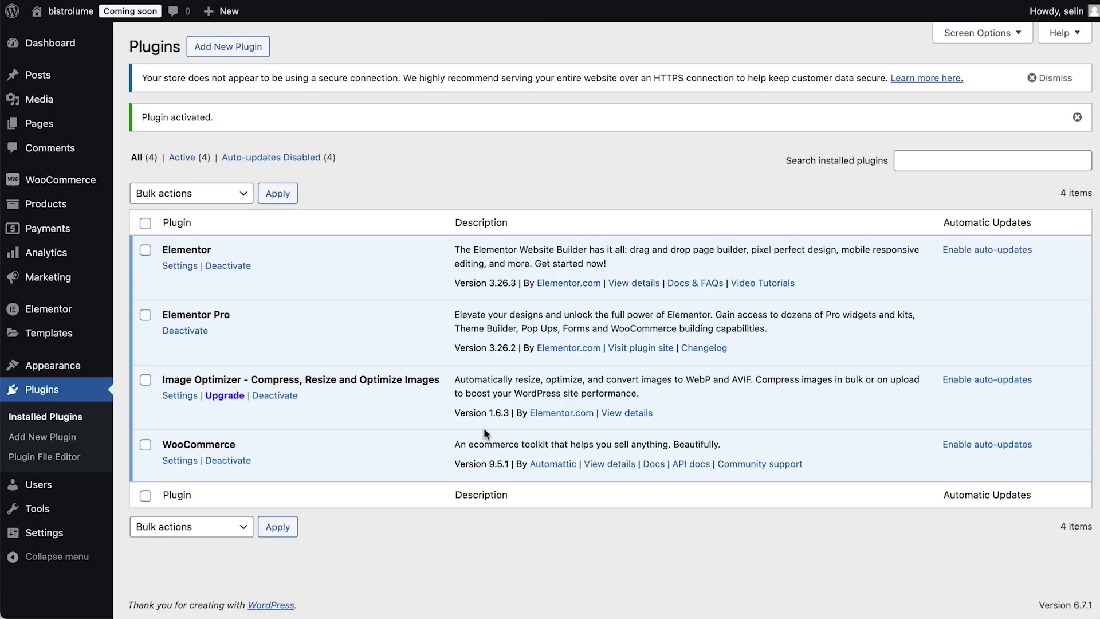
# Set Image Optimizer file optimization to Custom sizes, excluding Thumbnail (150x150)
pyautogui.click(174, 401)
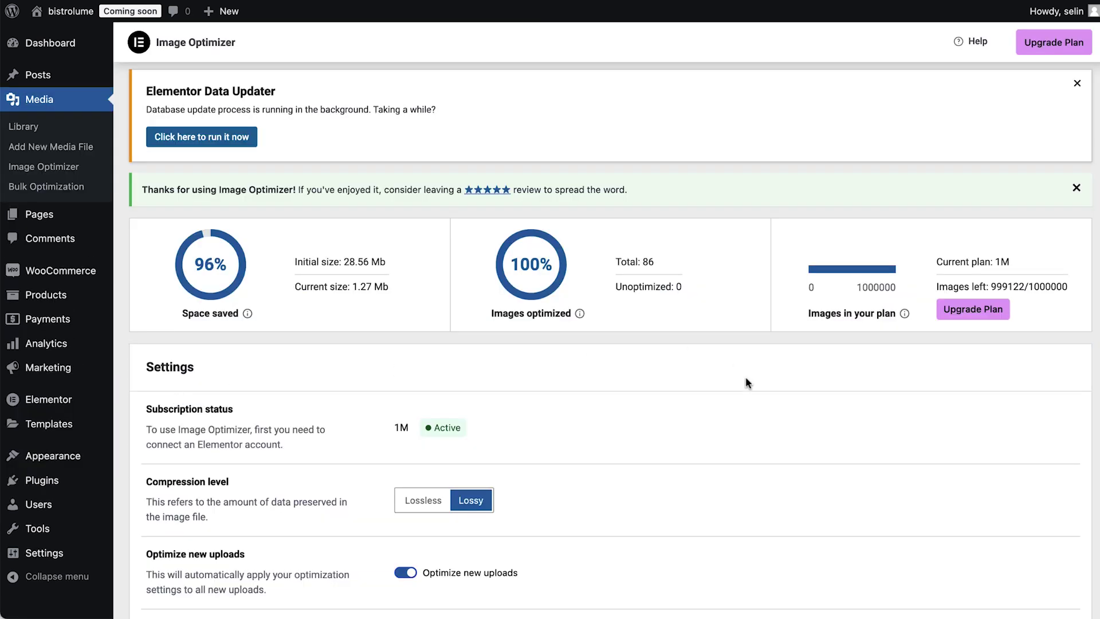
pyautogui.scroll(-7, 725, 410)
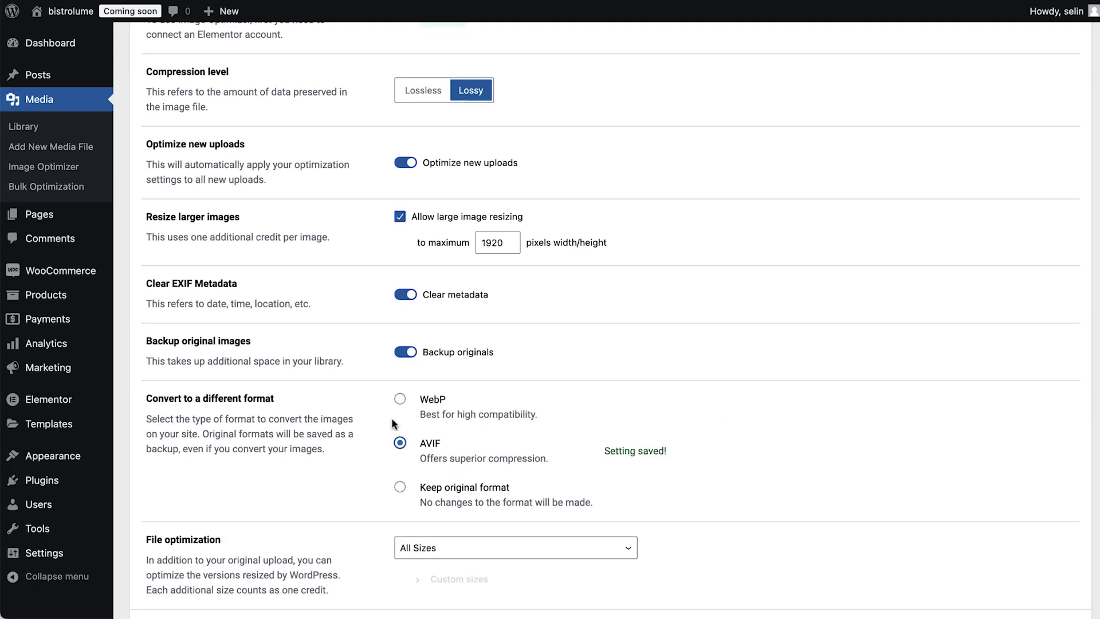
pyautogui.click(492, 547)
pyautogui.click(490, 565)
pyautogui.scroll(-1, 489, 569)
pyautogui.scroll(-3, 490, 569)
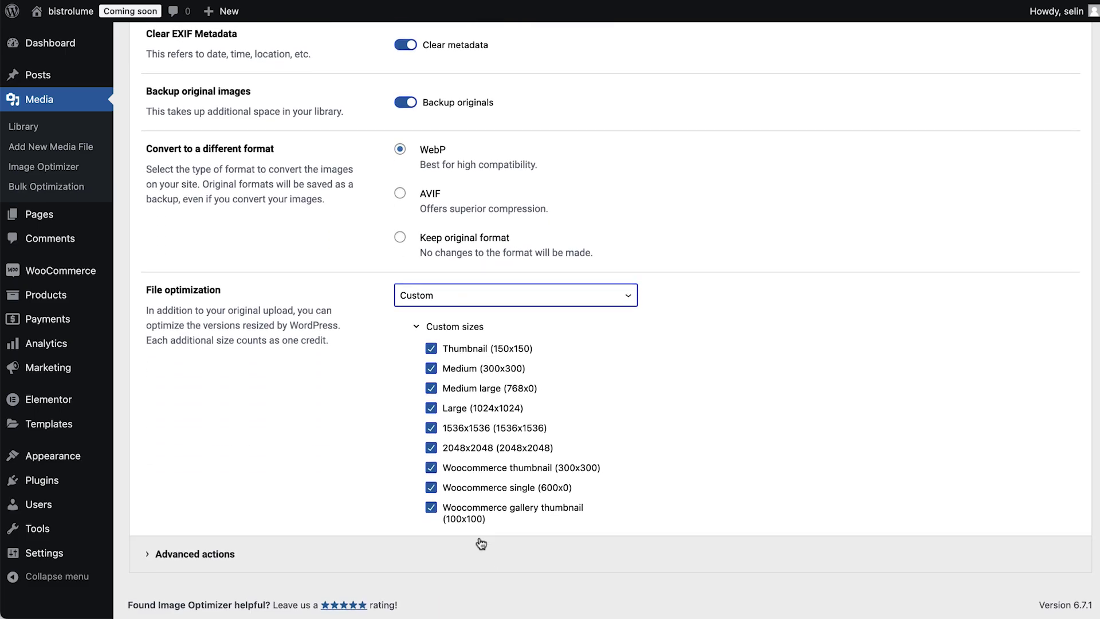
pyautogui.click(430, 349)
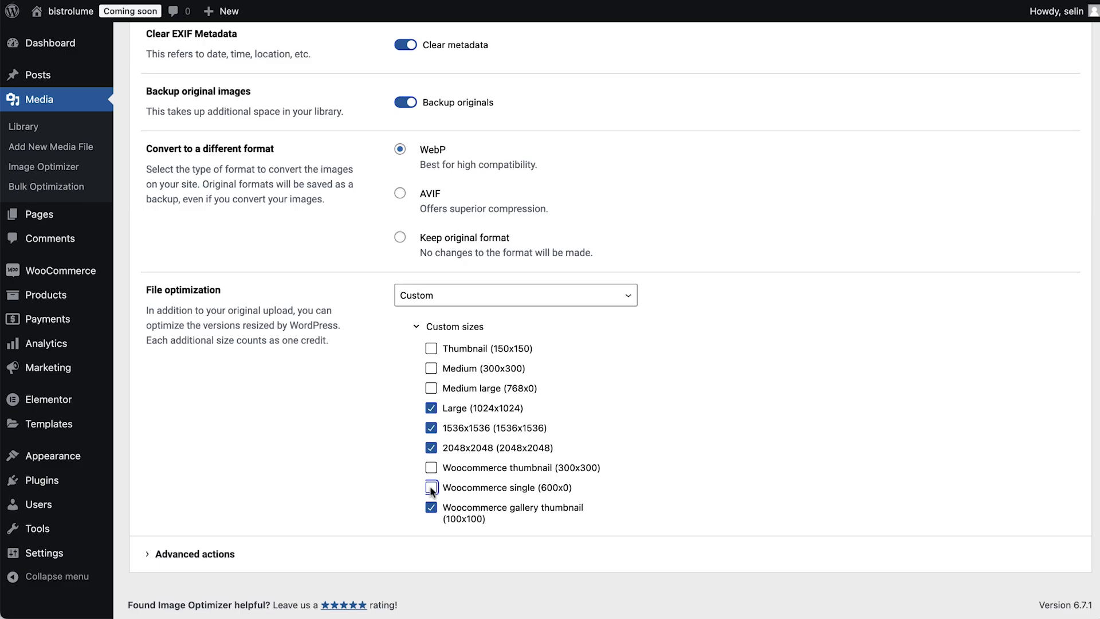
pyautogui.click(319, 564)
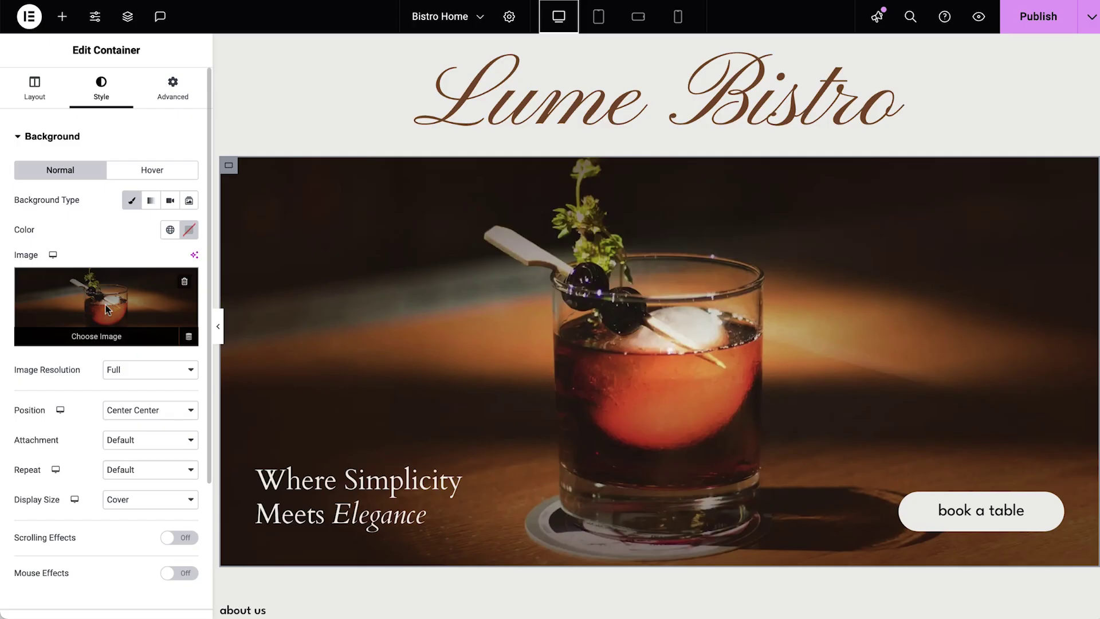
# Apply the martini photo as the hero's mobile background image, then remove it
pyautogui.click(53, 255)
pyautogui.click(53, 276)
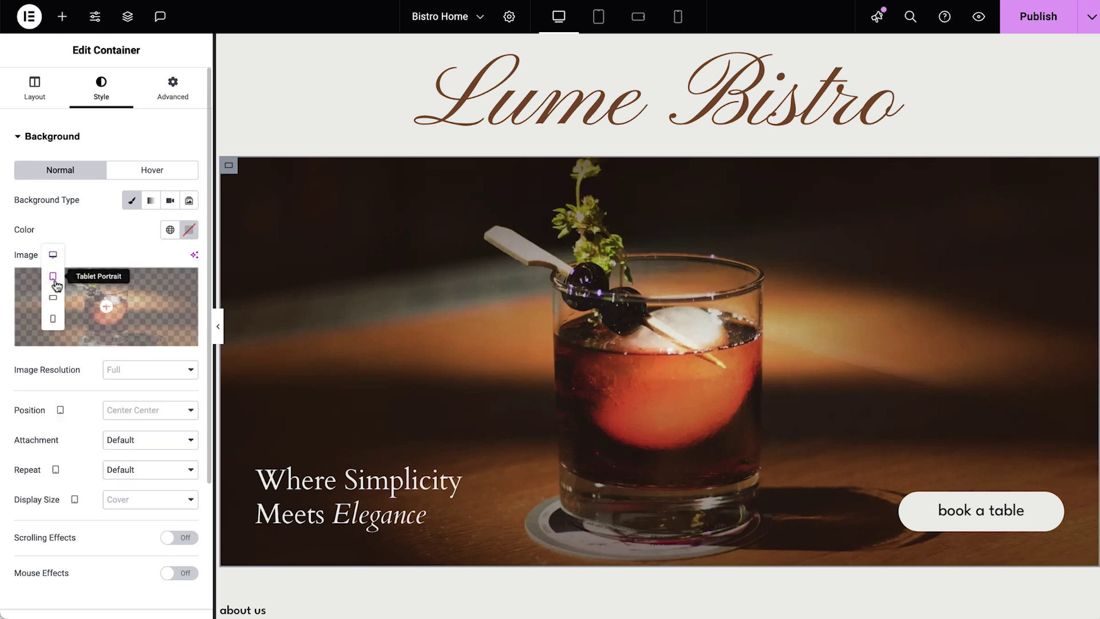
pyautogui.click(53, 318)
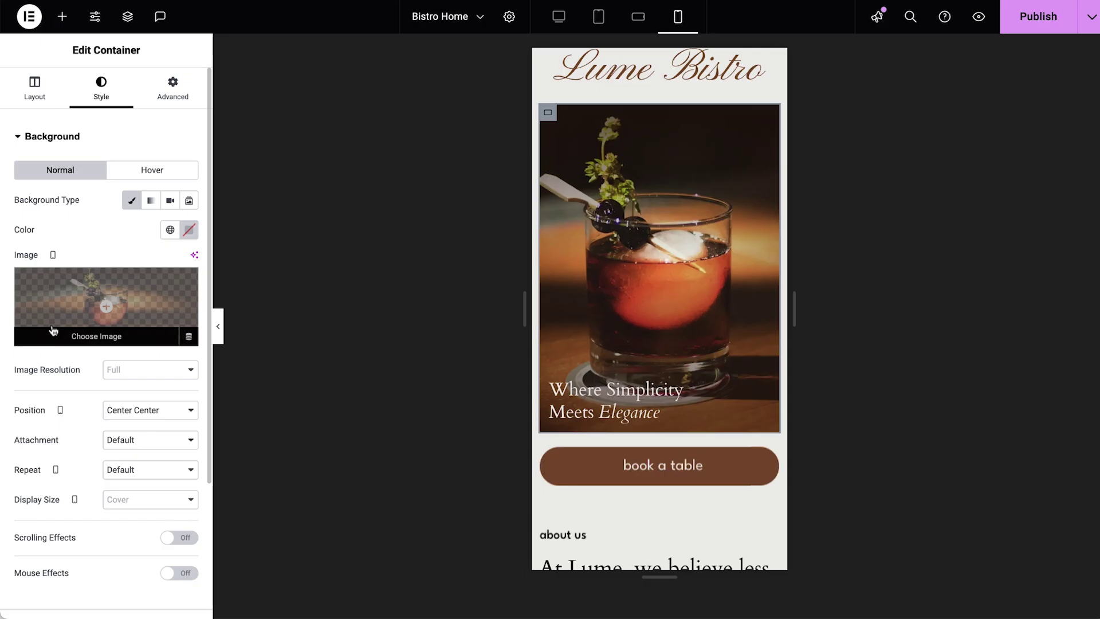
pyautogui.click(117, 303)
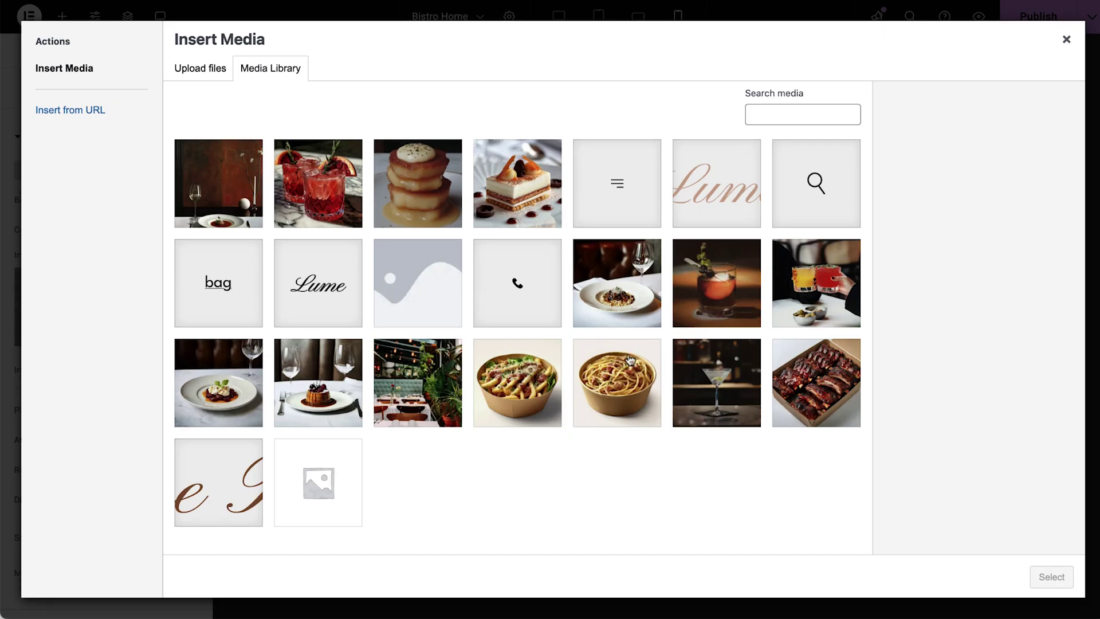
pyautogui.click(715, 384)
pyautogui.click(1048, 580)
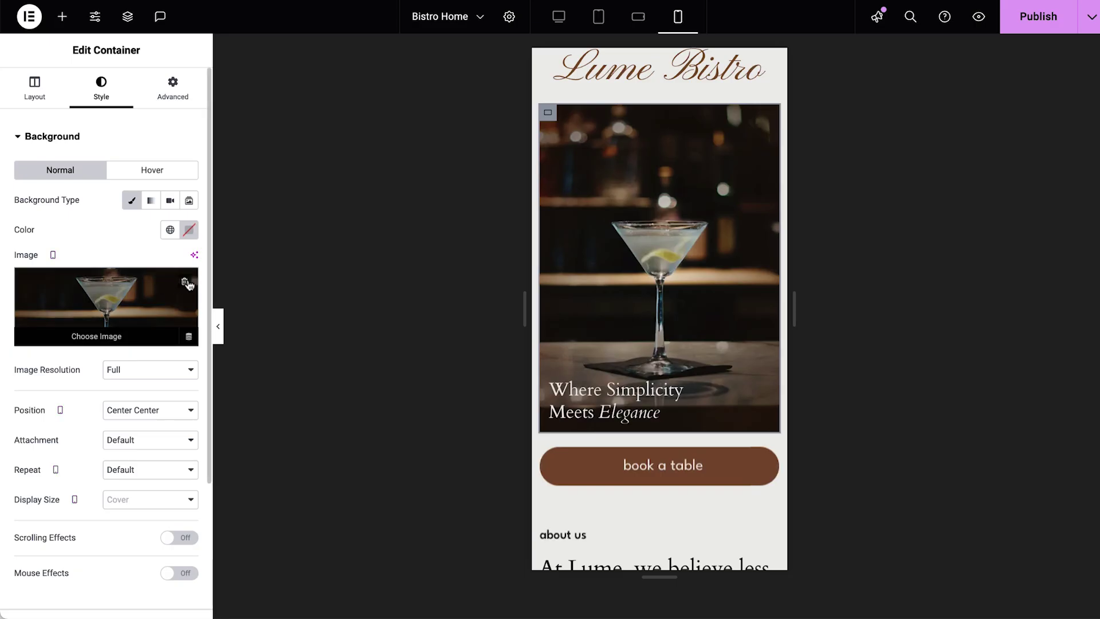
pyautogui.click(186, 282)
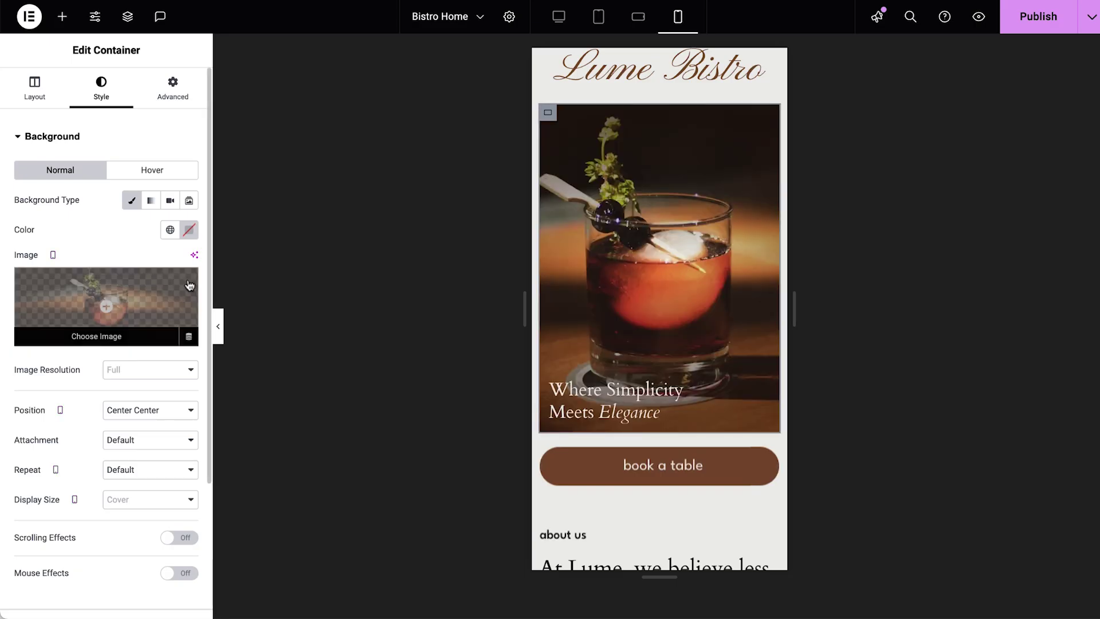
# Try Bottom Center, Center Right and Center Left background positions, ending on Center Center
pyautogui.click(177, 411)
pyautogui.click(170, 503)
pyautogui.click(166, 410)
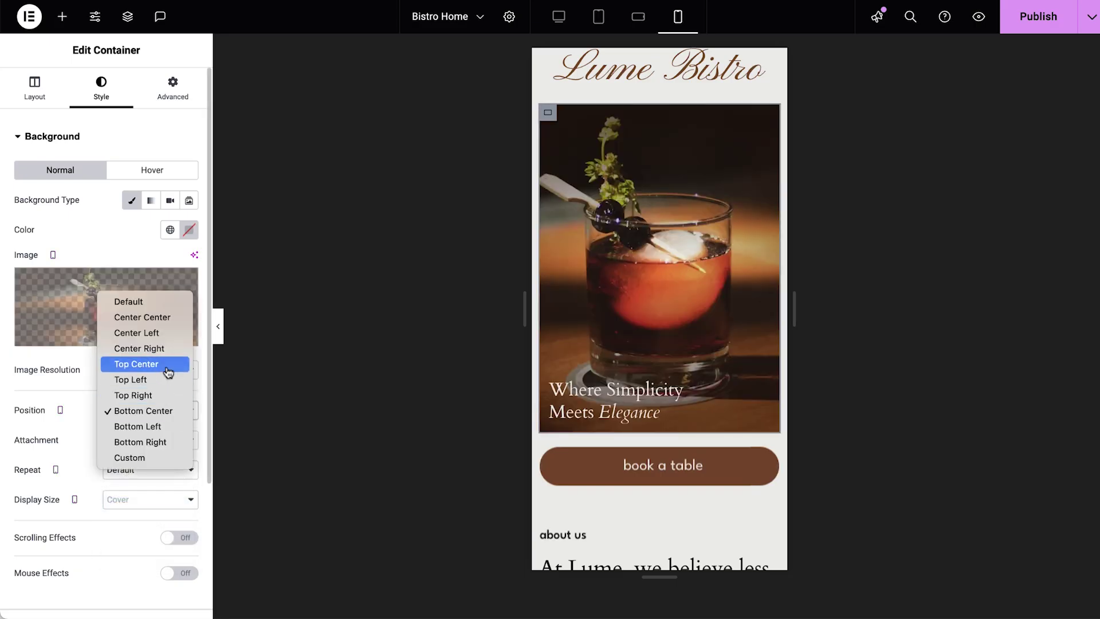
pyautogui.click(166, 345)
pyautogui.click(168, 416)
pyautogui.click(165, 394)
pyautogui.click(166, 409)
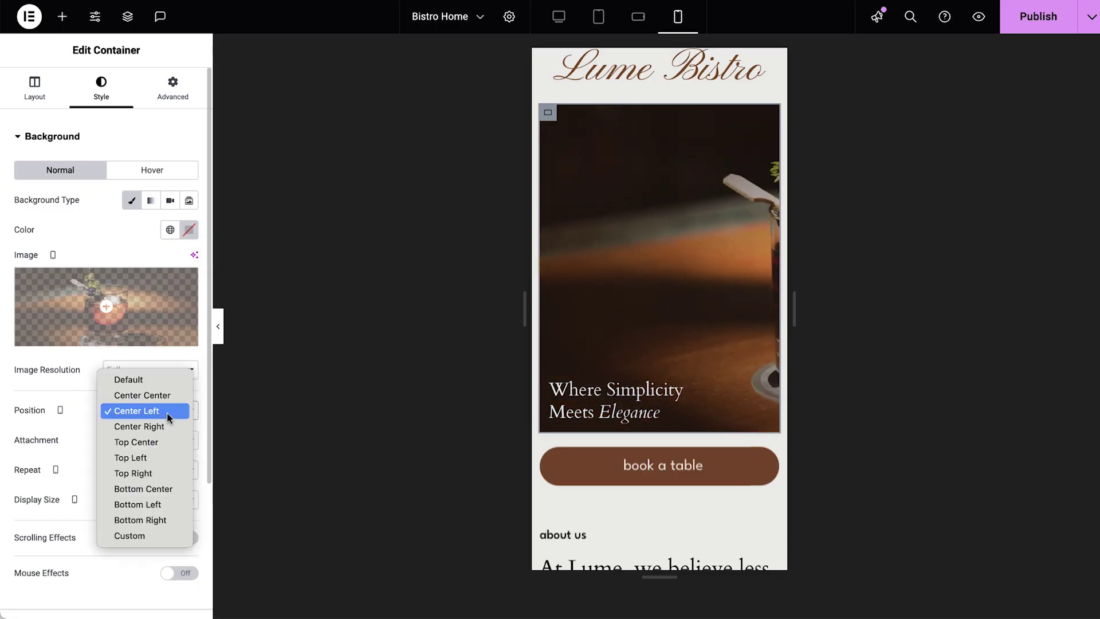
pyautogui.click(170, 394)
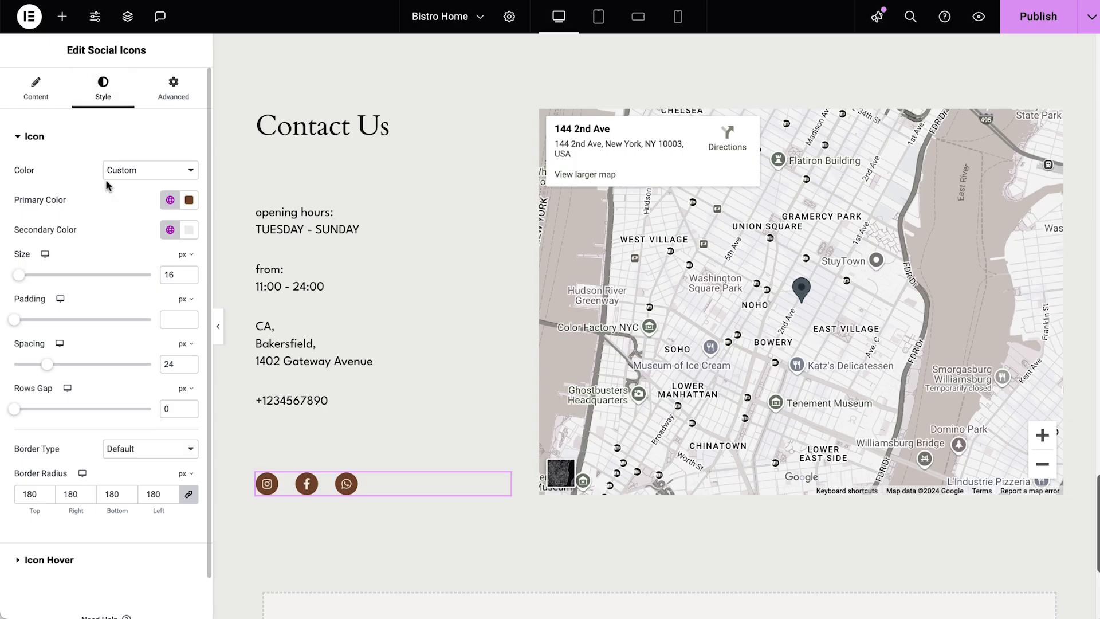
# Give the social icons 32 px size and 0.4 em padding, stretched and centred on mobile
pyautogui.write('30')
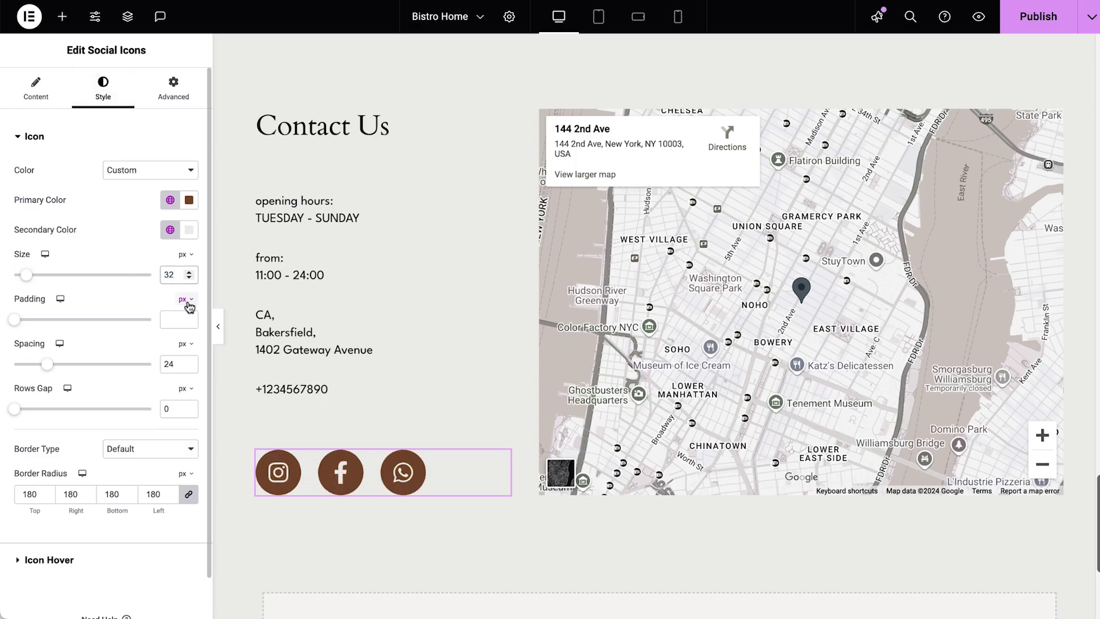
pyautogui.write('0.4')
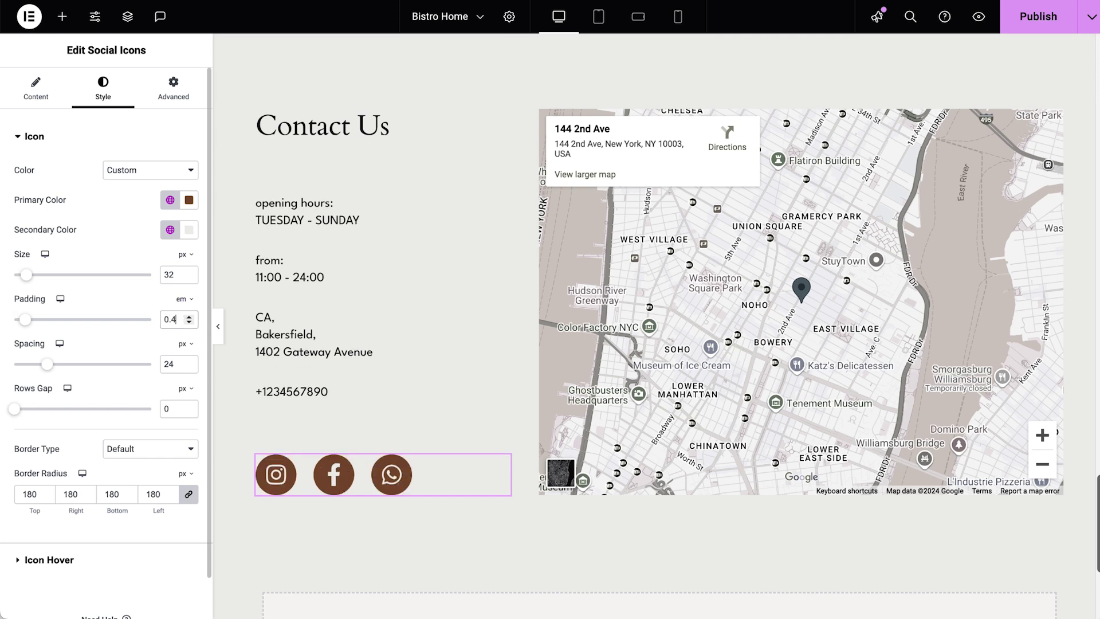
pyautogui.click(680, 14)
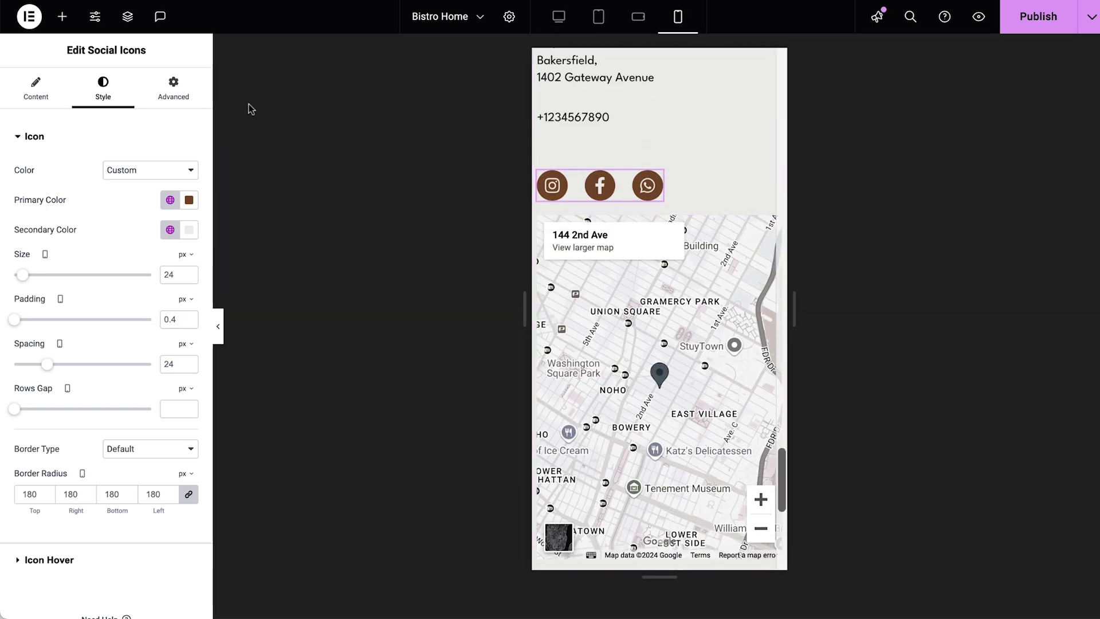
pyautogui.click(175, 95)
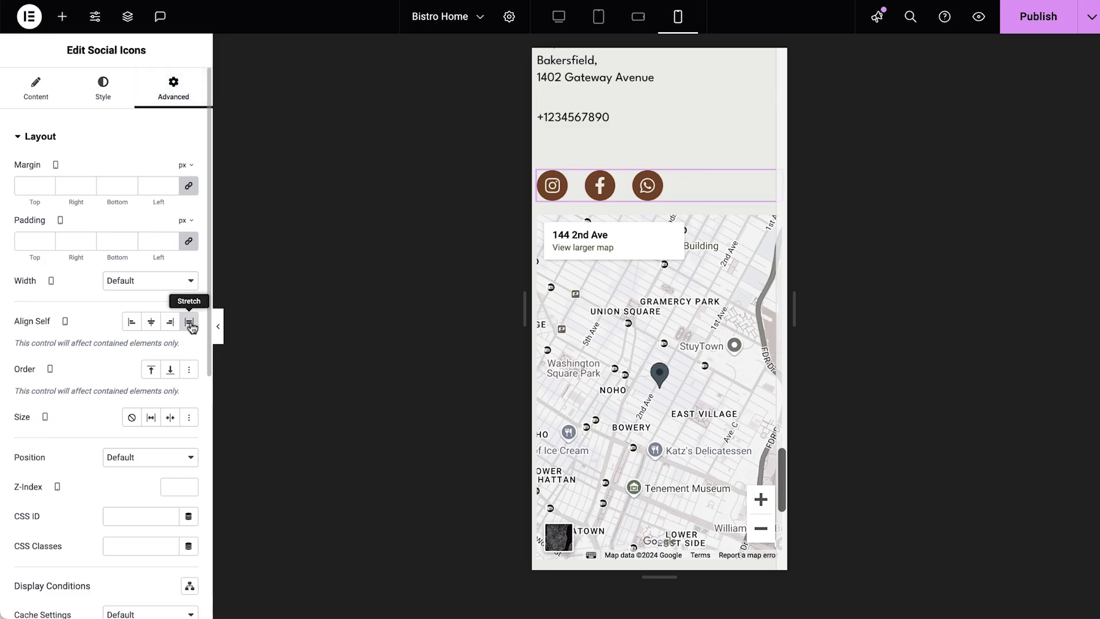
pyautogui.click(49, 105)
pyautogui.click(170, 392)
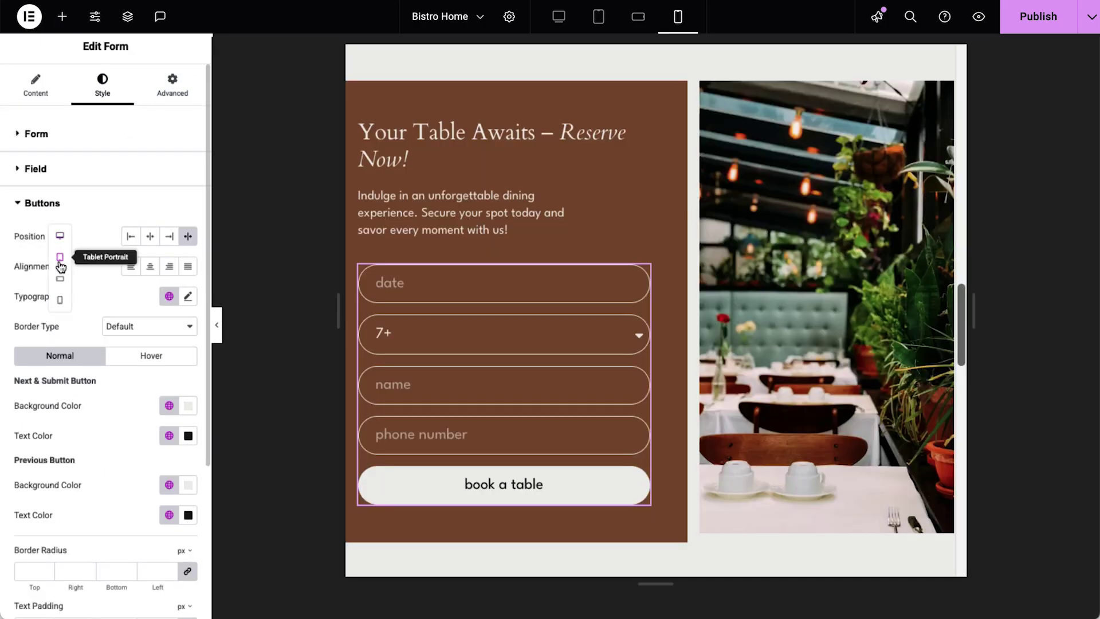
# Switch the preview to mobile portrait and scroll down to the reservation form
pyautogui.click(60, 300)
pyautogui.scroll(-2, 623, 456)
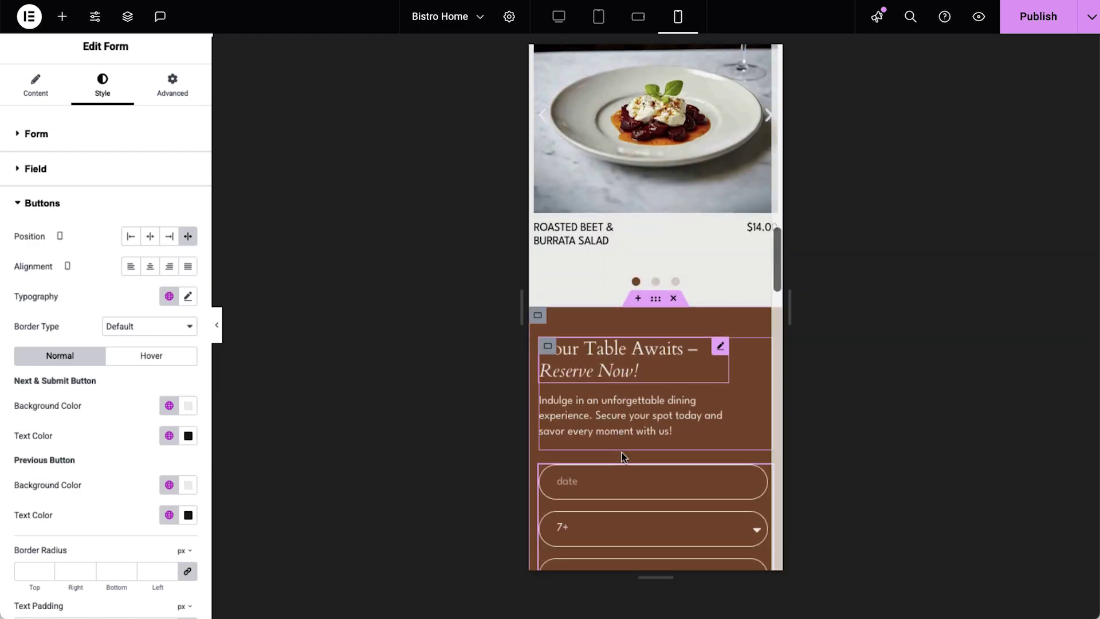
pyautogui.scroll(-5, 623, 456)
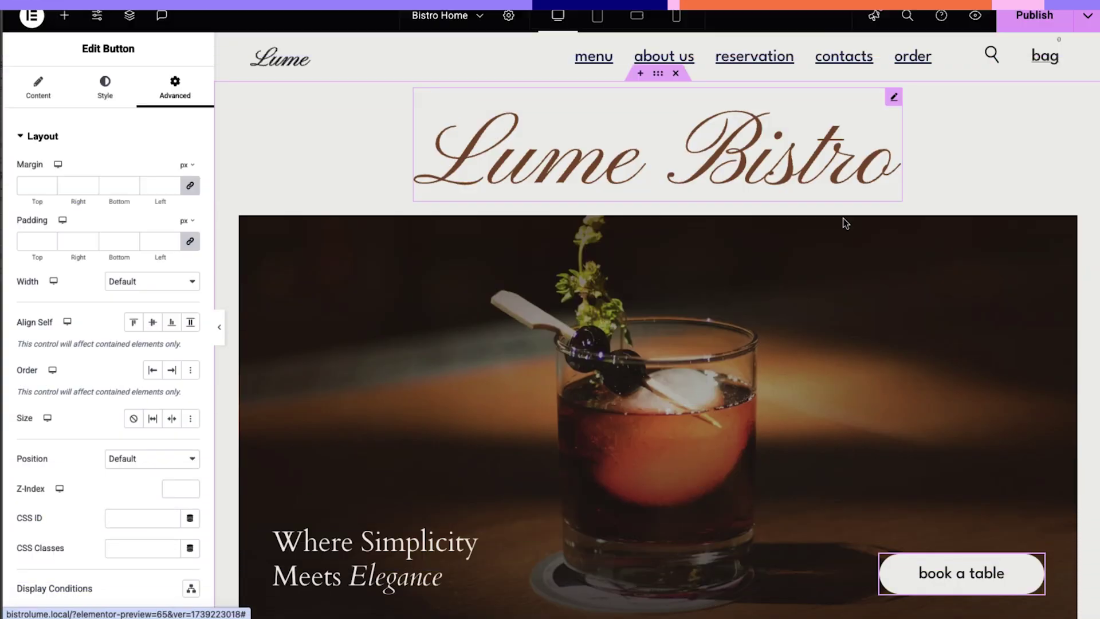
# Hide the hero's white 'book a table' button on mobile portrait
pyautogui.click(676, 15)
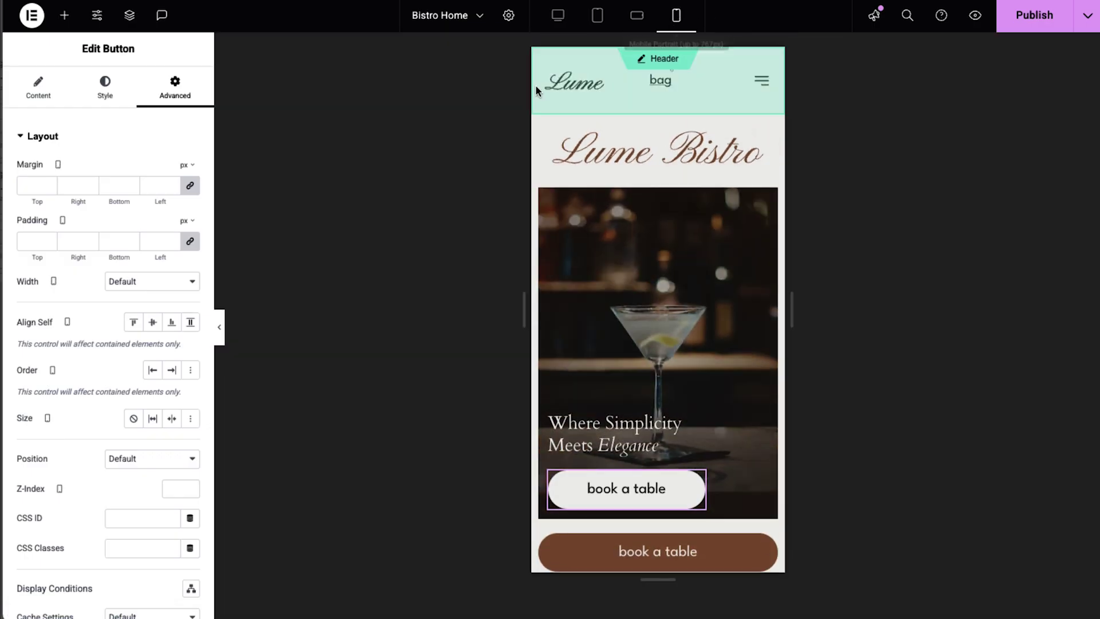
pyautogui.click(158, 140)
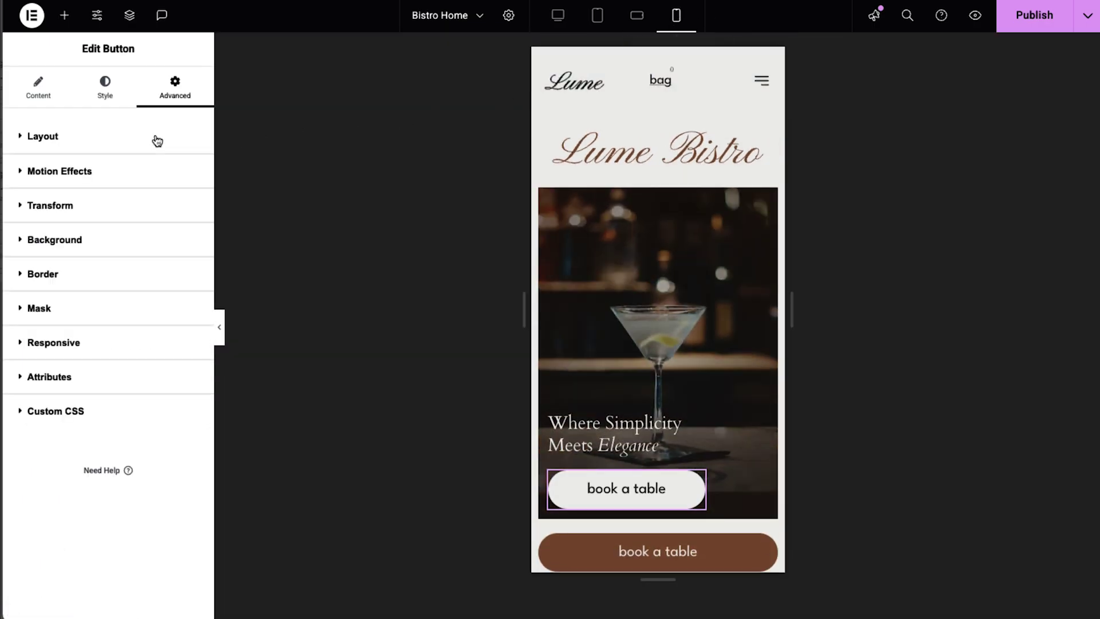
pyautogui.click(146, 338)
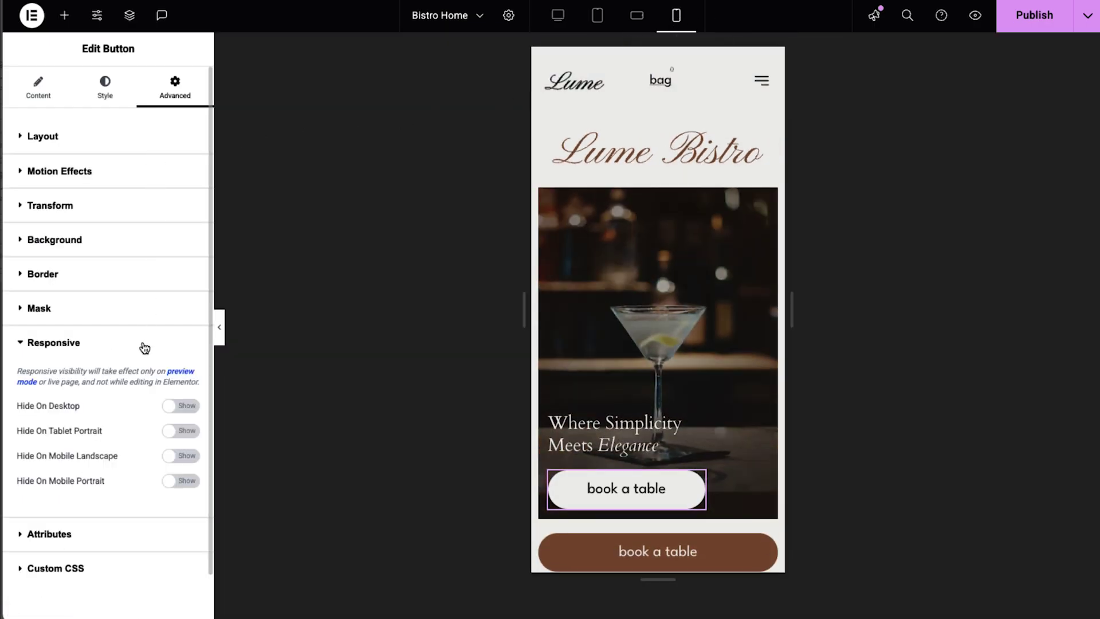
pyautogui.click(186, 483)
# Select the brown full-width 'book a table' button and open its responsive visibility options
pyautogui.click(560, 556)
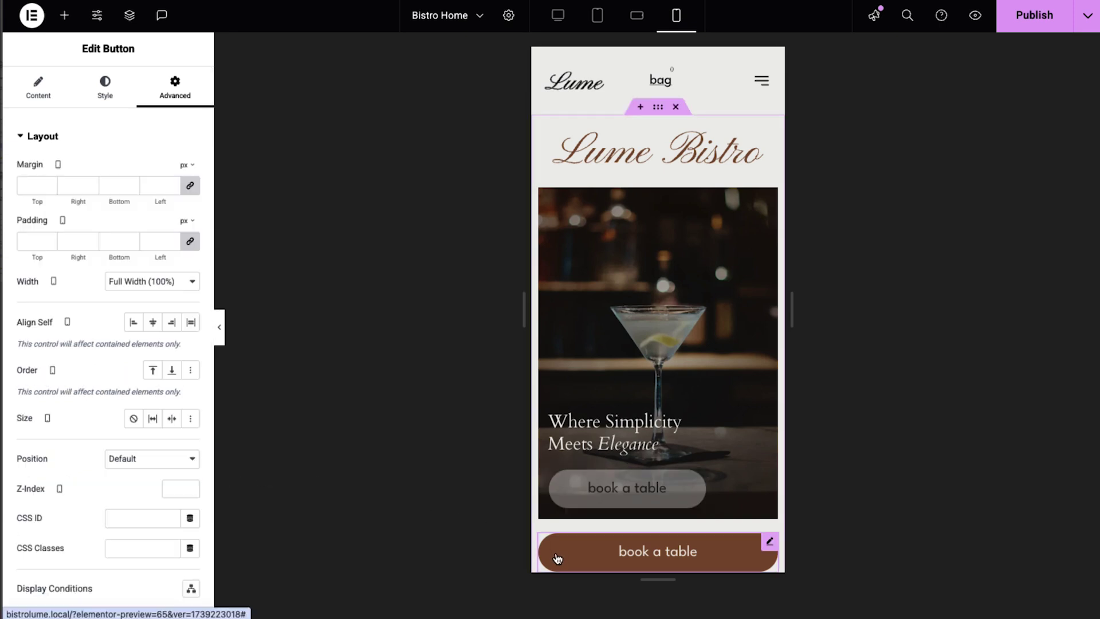
pyautogui.scroll(-8, 187, 422)
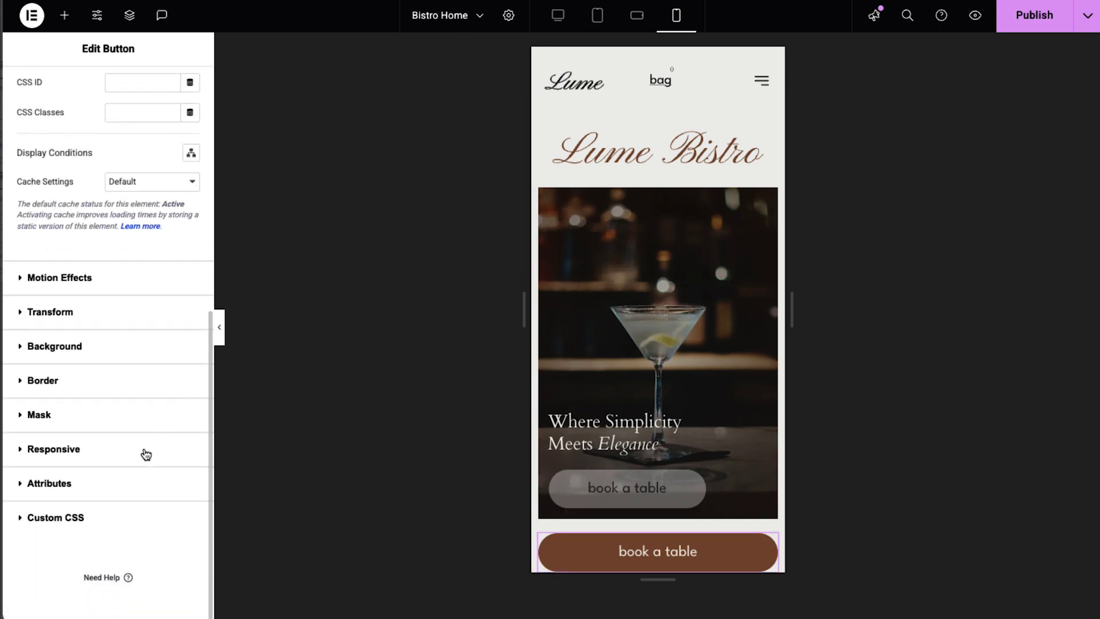
pyautogui.click(146, 454)
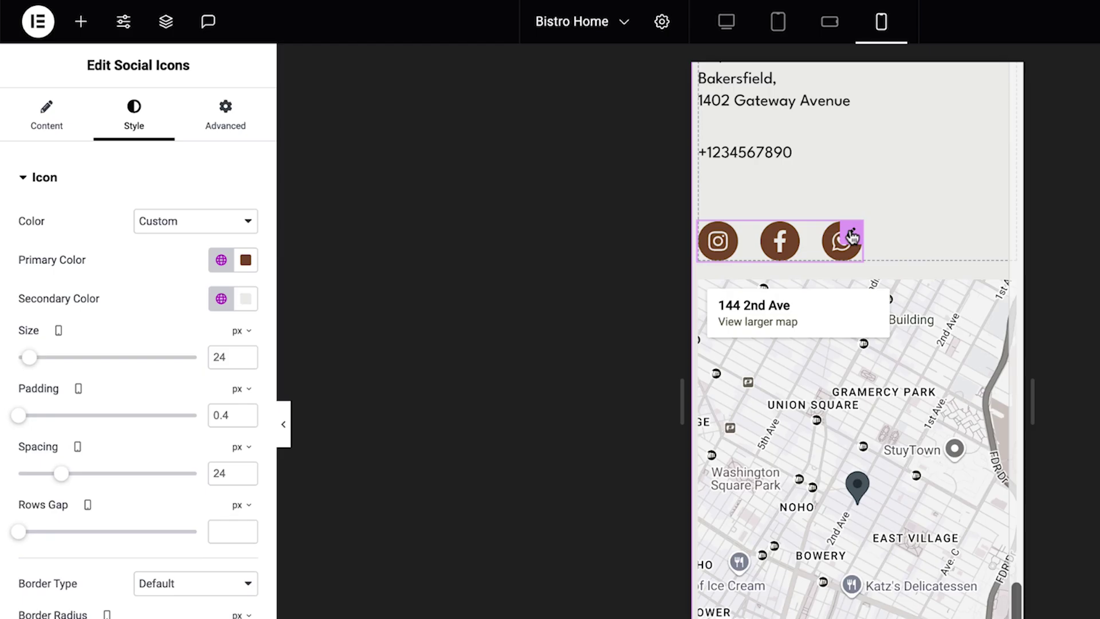
# Show the Advanced settings panel for the social icons widget
pyautogui.click(232, 123)
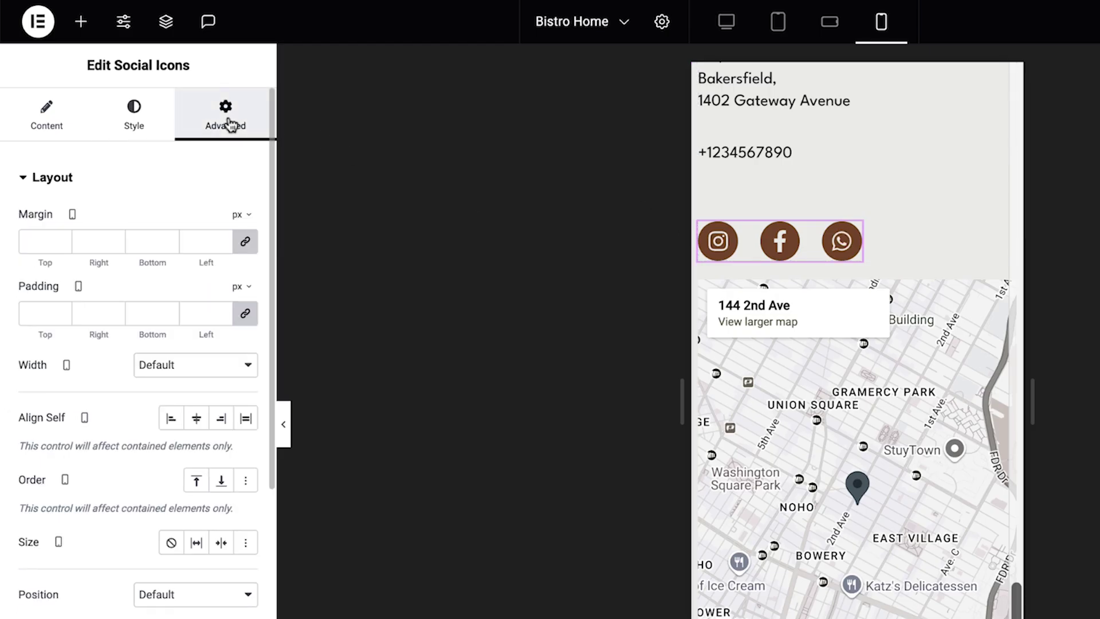